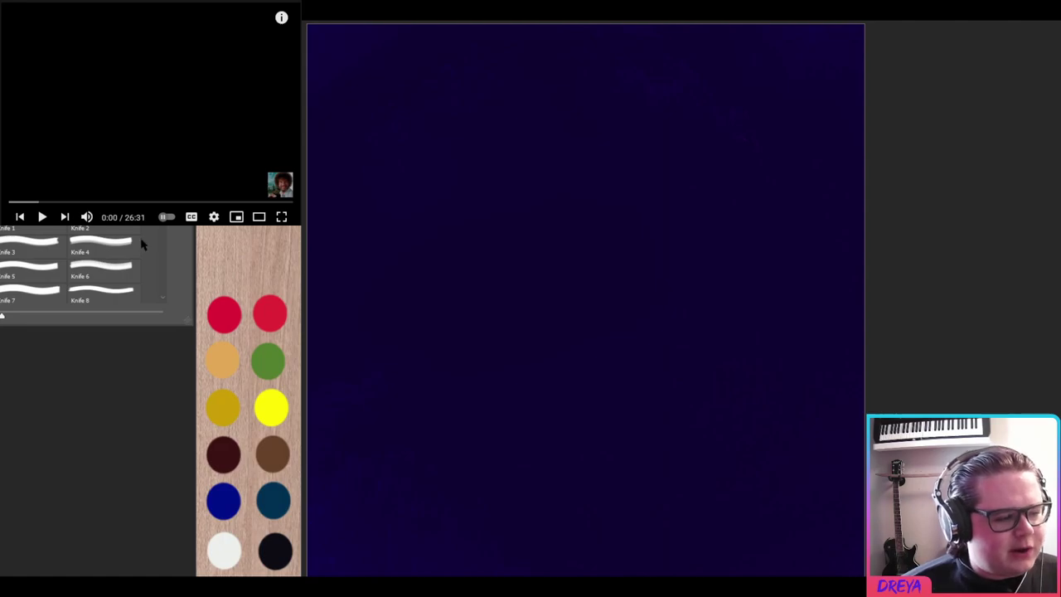
Step: Scroll through the page and start playing the reference painting video
scroll(26, 266, "up", 1)
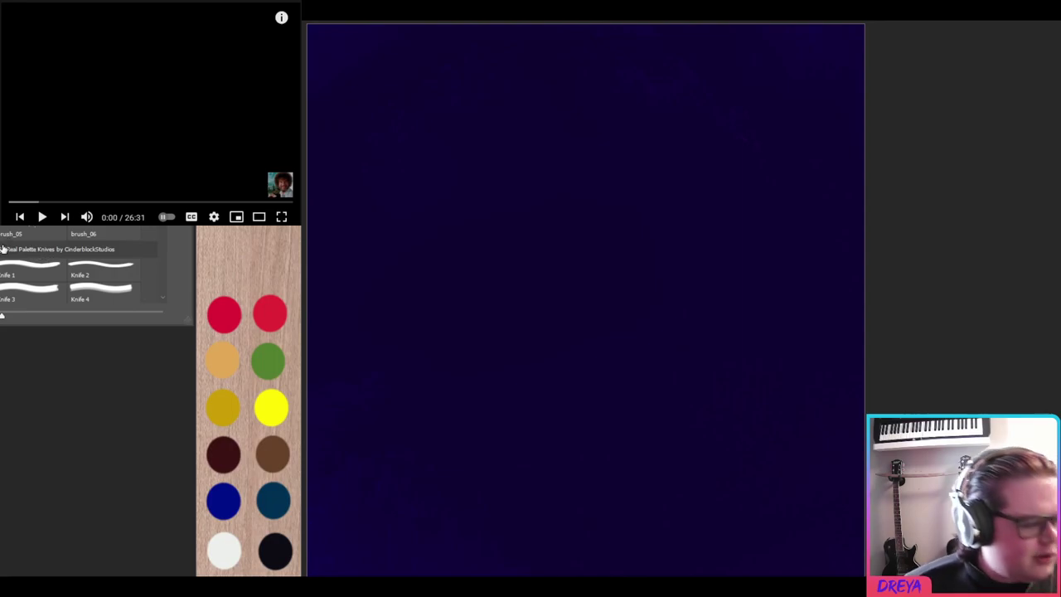
scroll(3, 248, "down", 1)
scroll(79, 270, "up", 1)
scroll(78, 270, "up", 1)
scroll(79, 269, "up", 1)
scroll(79, 269, "up", 1)
scroll(78, 269, "down", 1)
scroll(79, 269, "down", 1)
scroll(79, 270, "down", 1)
scroll(78, 270, "down", 1)
scroll(78, 270, "down", 2)
scroll(79, 269, "down", 2)
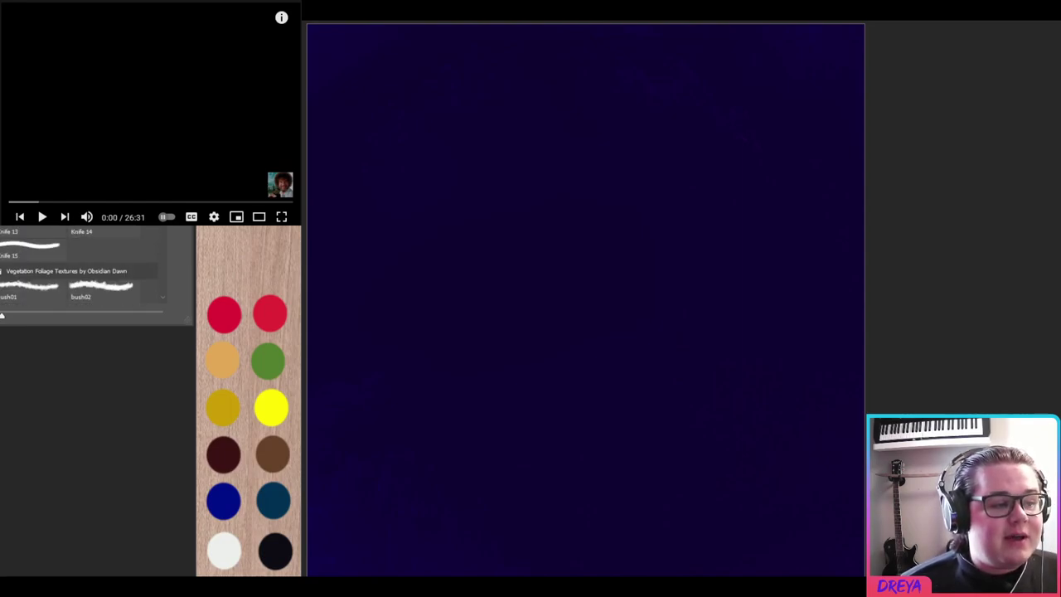
scroll(79, 269, "down", 2)
scroll(79, 269, "down", 2)
scroll(78, 270, "up", 1)
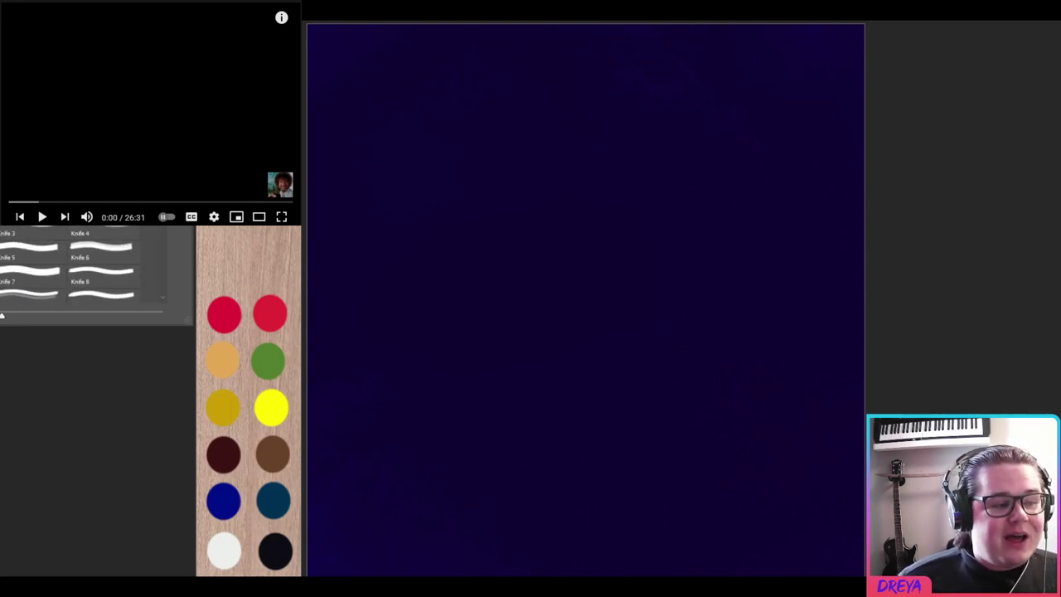
scroll(79, 269, "up", 2)
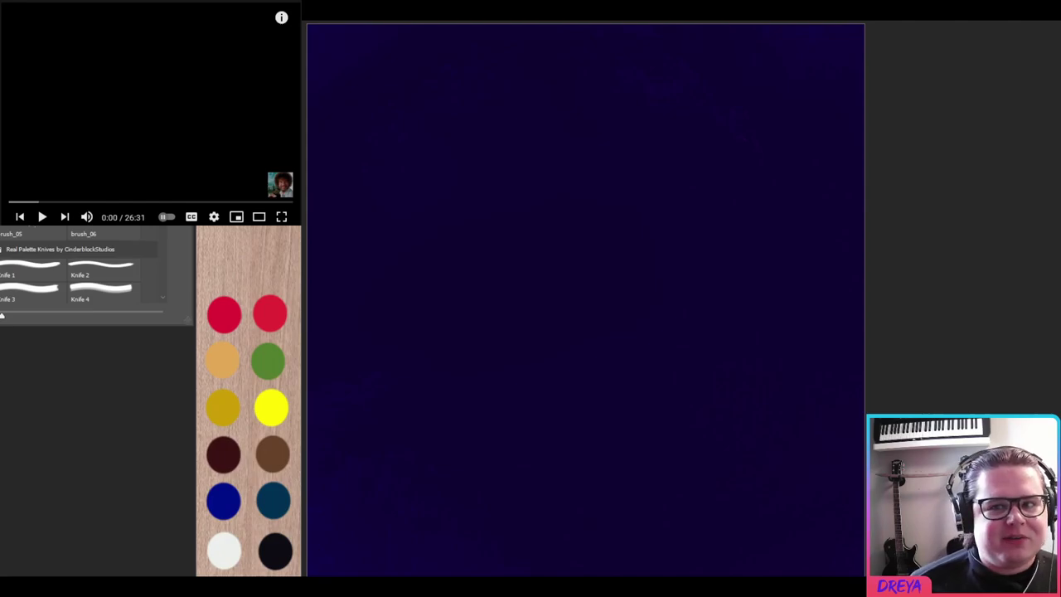
left_click(116, 105)
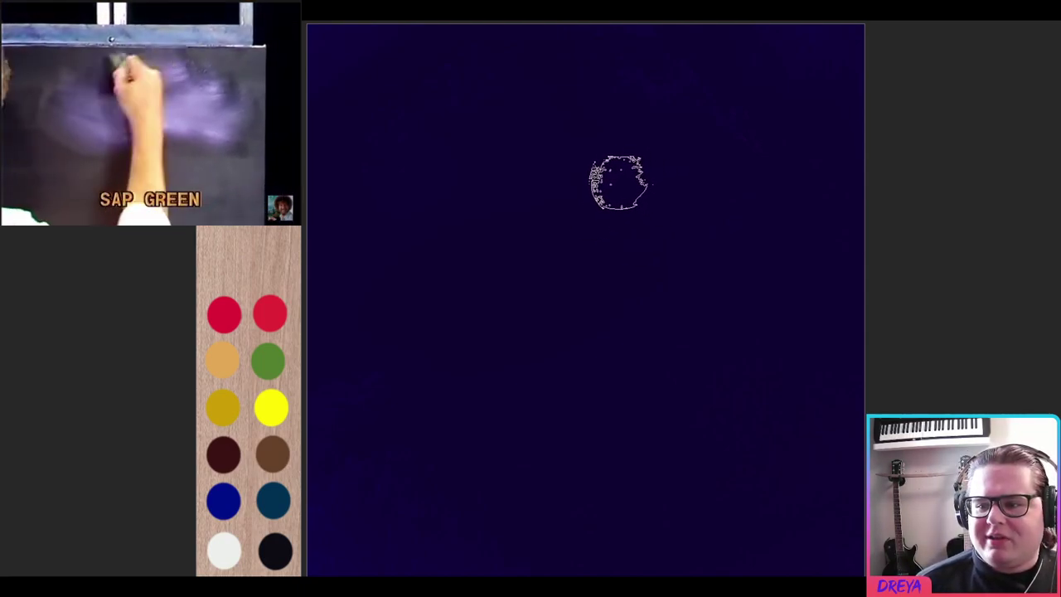
Step: Paint a soft white glow across the upper sky, replacing the first broad stroke
mouse_move(717, 110)
left_mouse_down()
mouse_move(489, 120)
mouse_move(508, 112)
mouse_move(502, 120)
left_mouse_up()
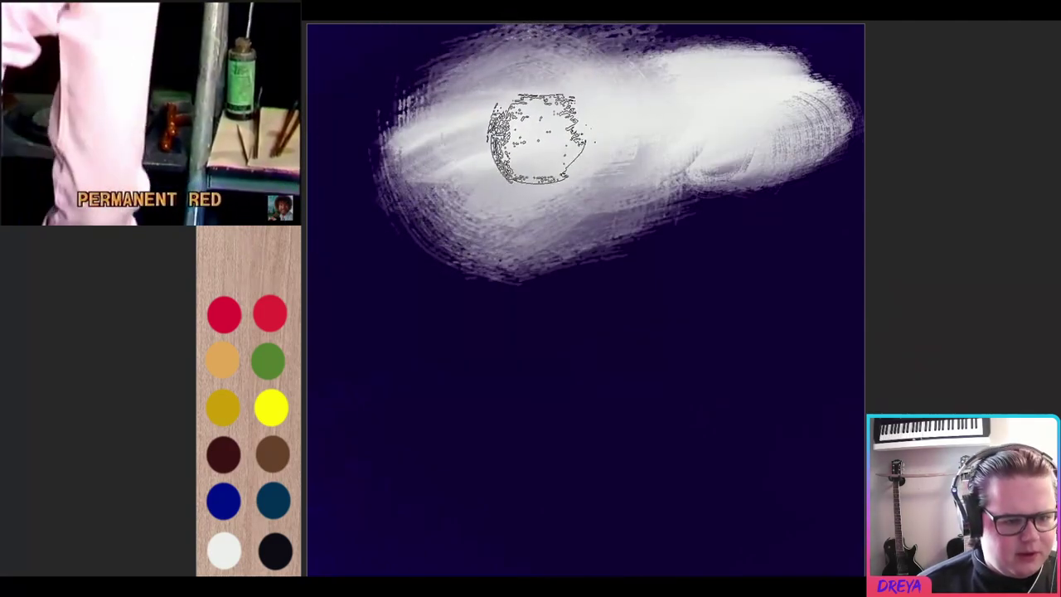
key("ctrl+z")
mouse_move(544, 152)
left_mouse_down()
mouse_move(498, 141)
mouse_move(515, 91)
mouse_move(569, 100)
left_mouse_up()
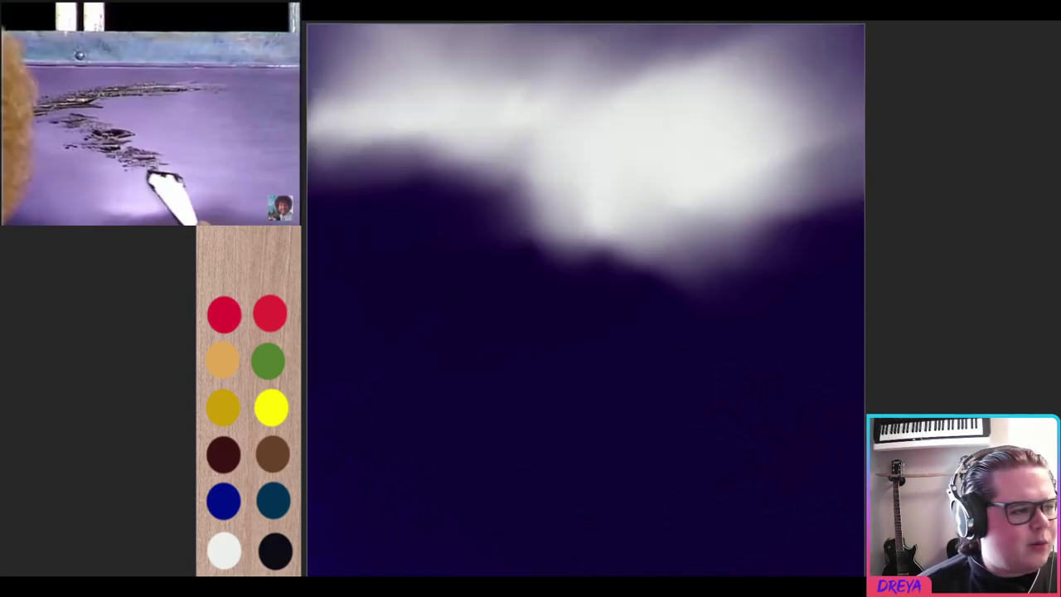
left_click(157, 229)
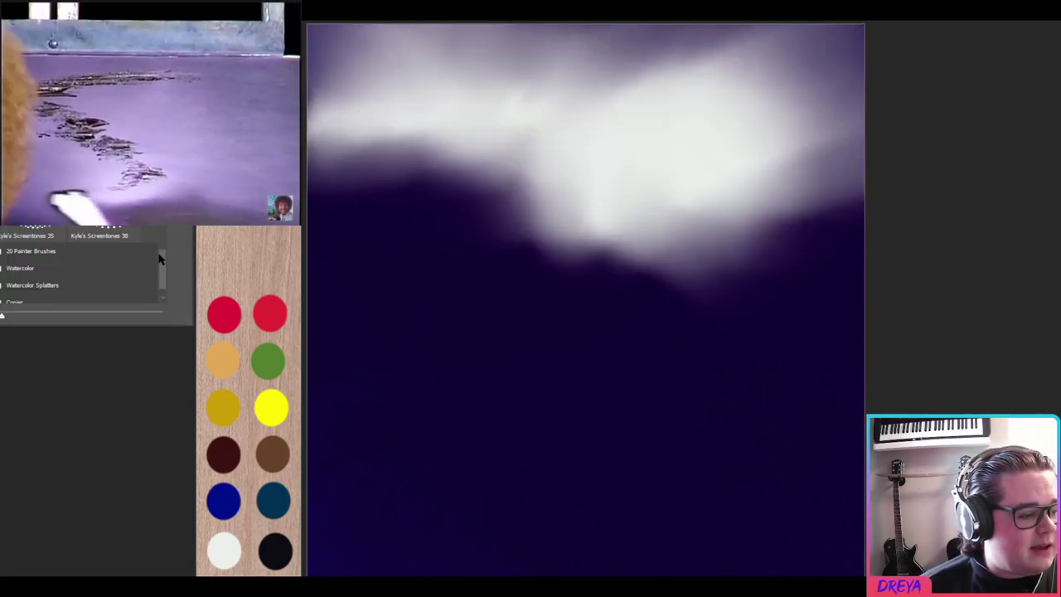
Step: Select a Knife brush from the presets and shrink it to a small size
left_click(33, 268)
left_click(100, 248)
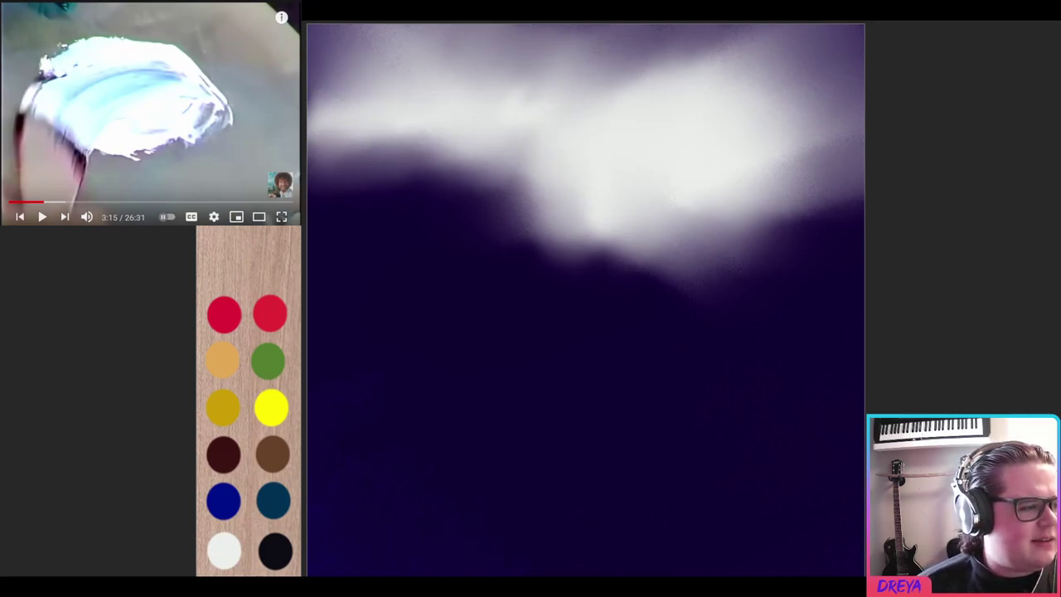
key("F5")
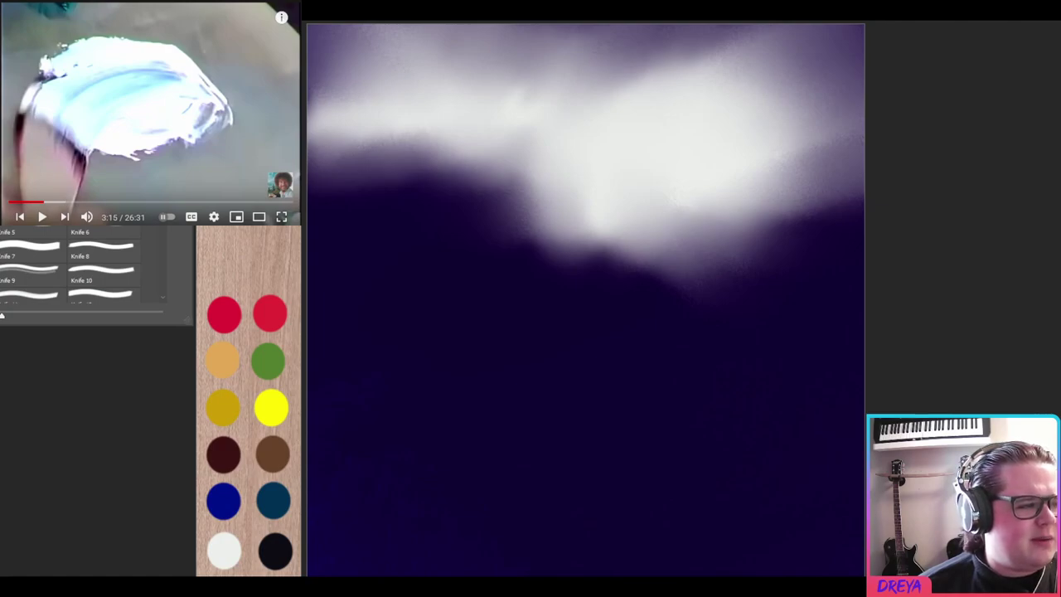
key("F5")
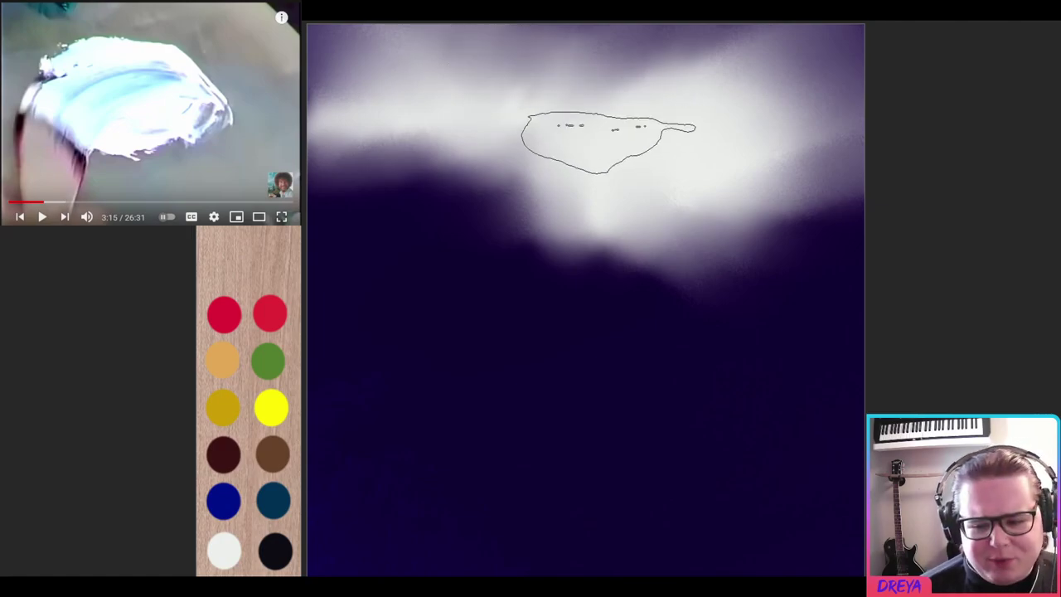
key("bracketleft")
key("bracketleft")
key("bracketleft")
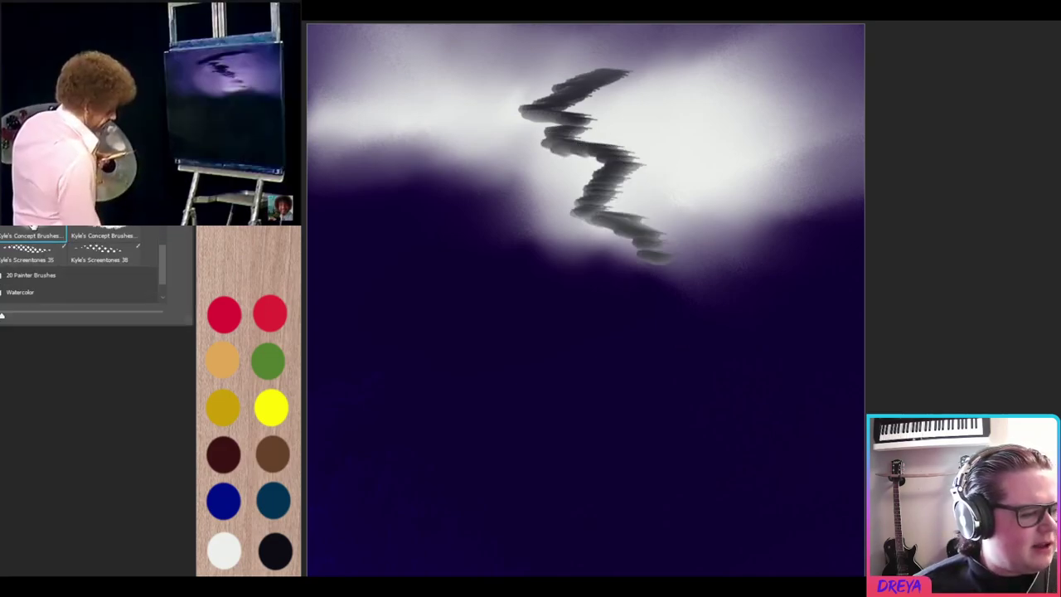
Step: Stipple white highlights along the top edges of the zigzag streak, softening it
left_click_drag(605, 75, 684, 141)
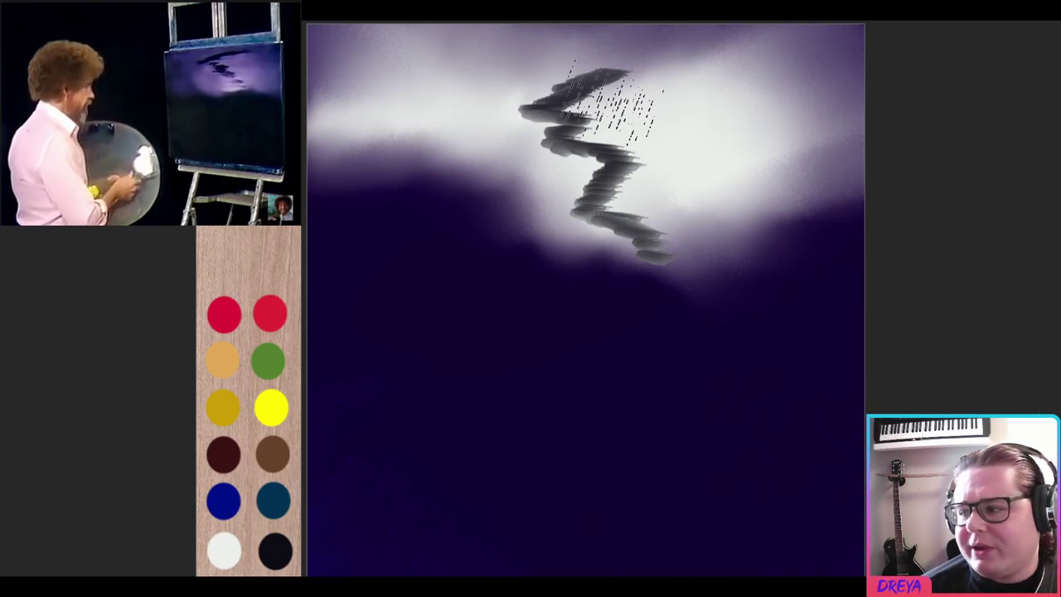
left_click_drag(680, 91, 502, 132)
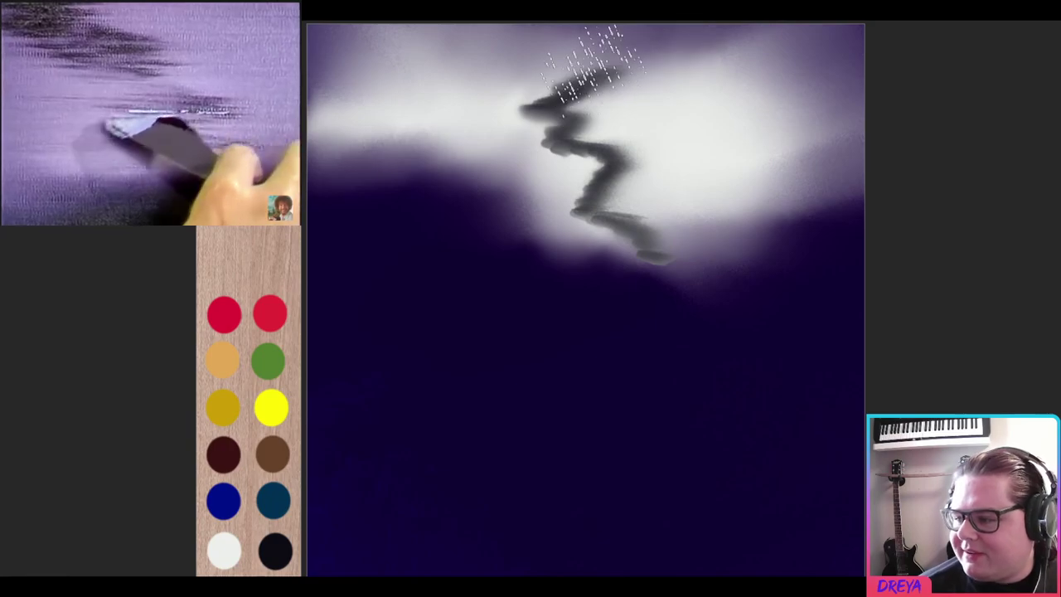
key("ctrl+shift+z")
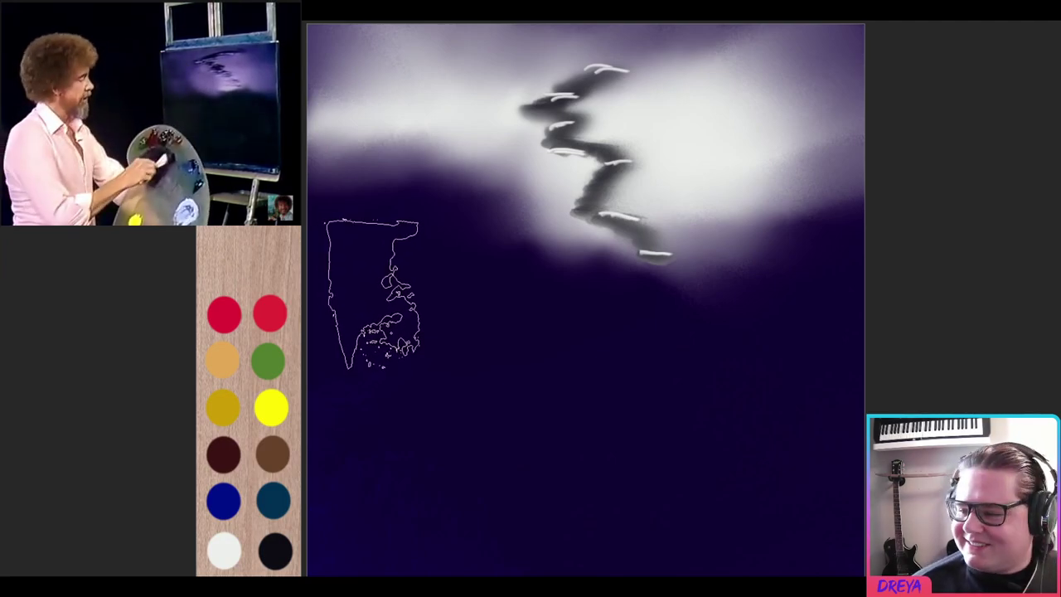
Step: Stamp a dark stepped mountain ridge from the left side down toward the right
left_click_drag(373, 294, 506, 265)
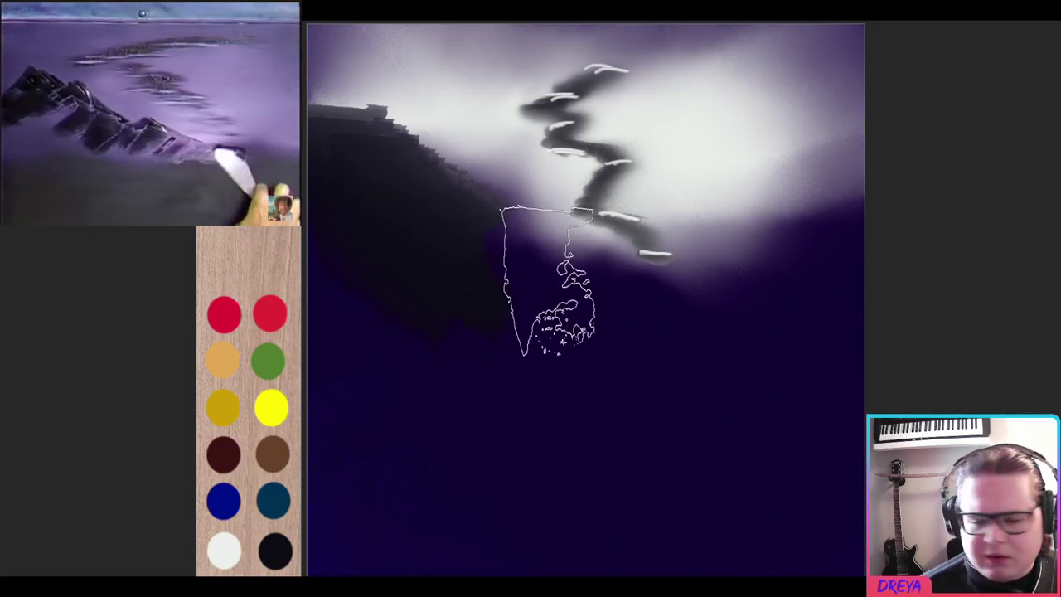
left_click(538, 271)
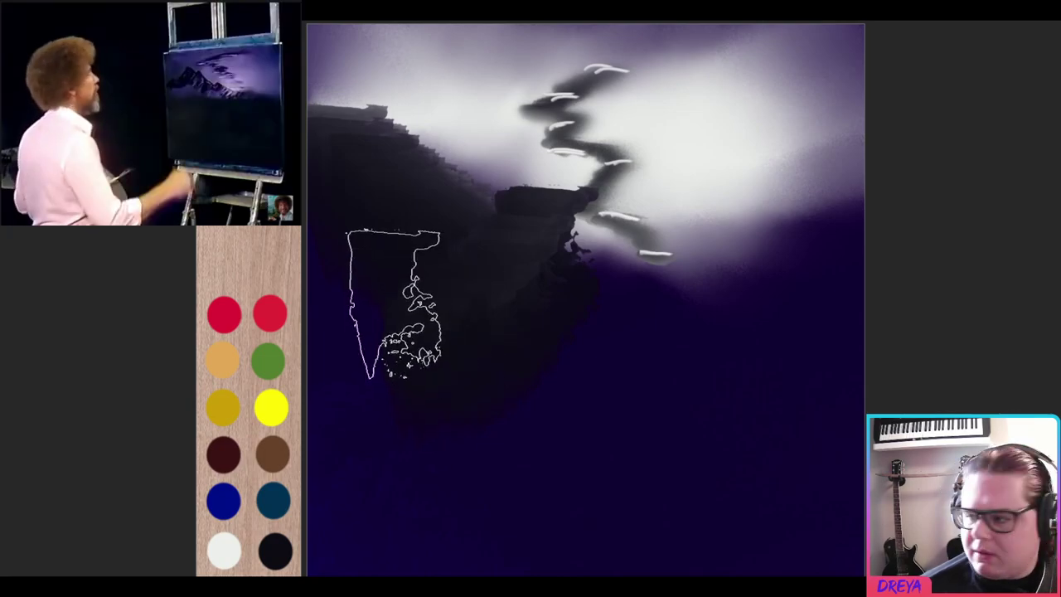
left_click(592, 324)
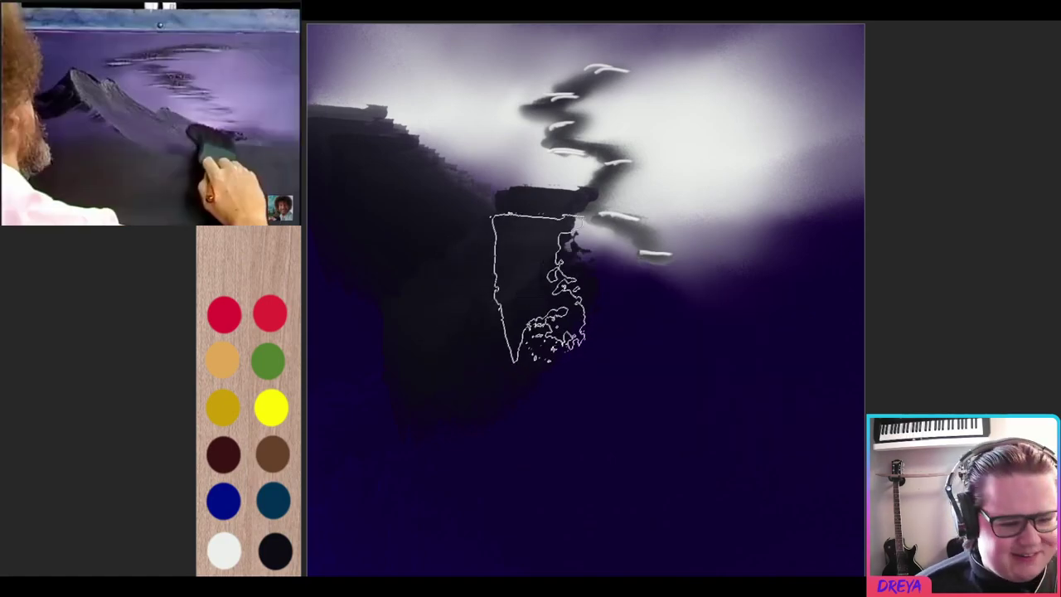
left_click_drag(549, 303, 670, 348)
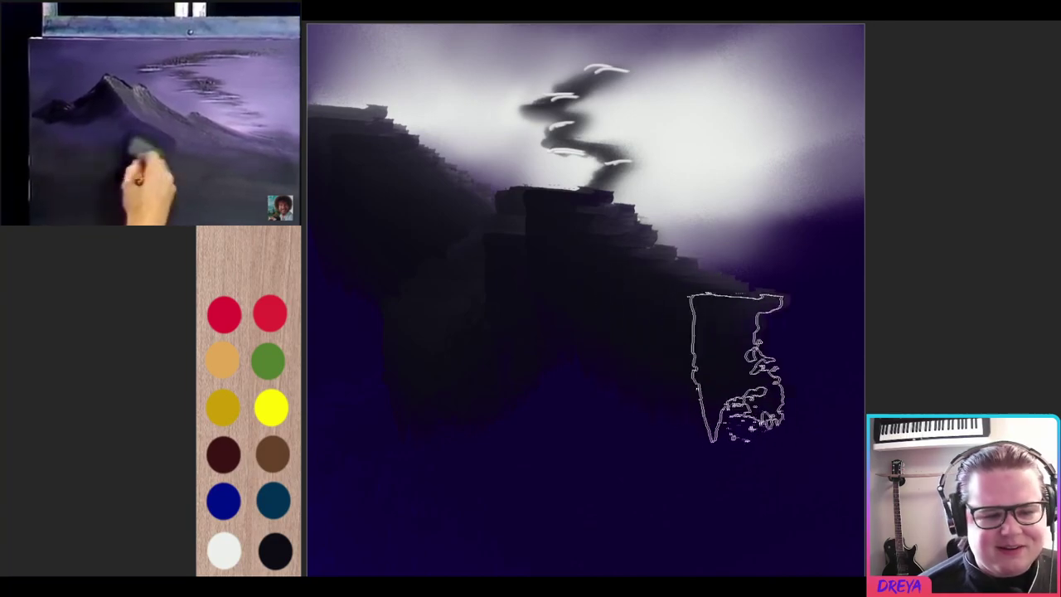
left_click_drag(670, 349, 779, 365)
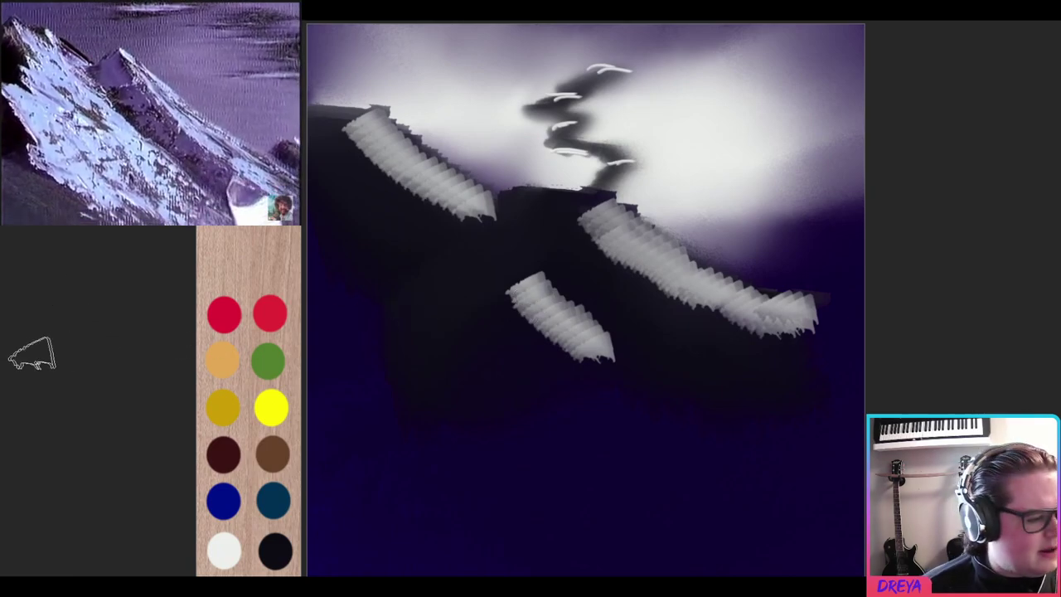
Step: Set the foreground colour to a bright, saturated light purple
left_click(37, 354)
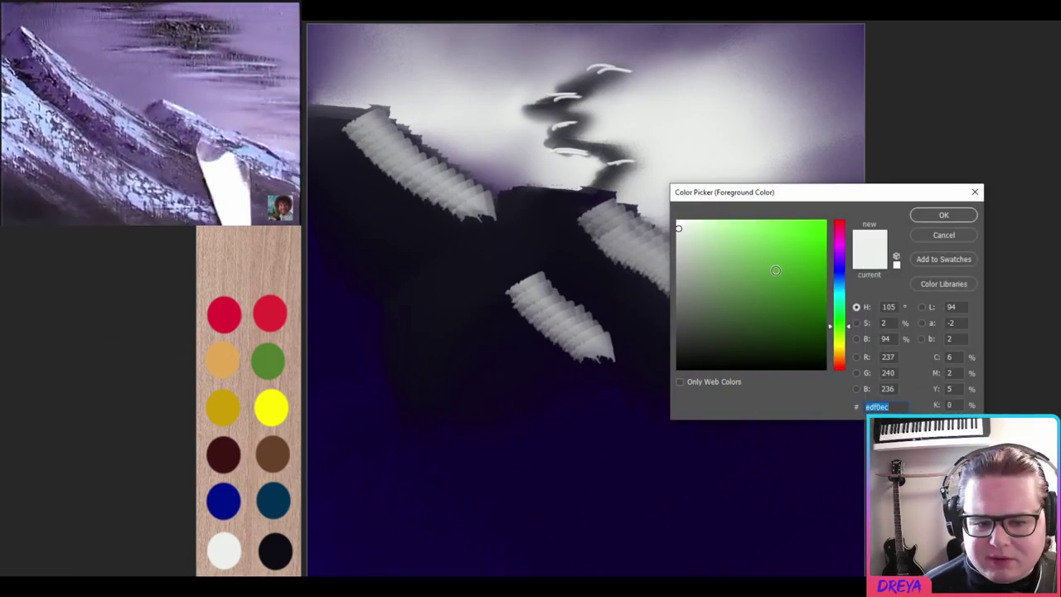
left_click_drag(842, 274, 846, 255)
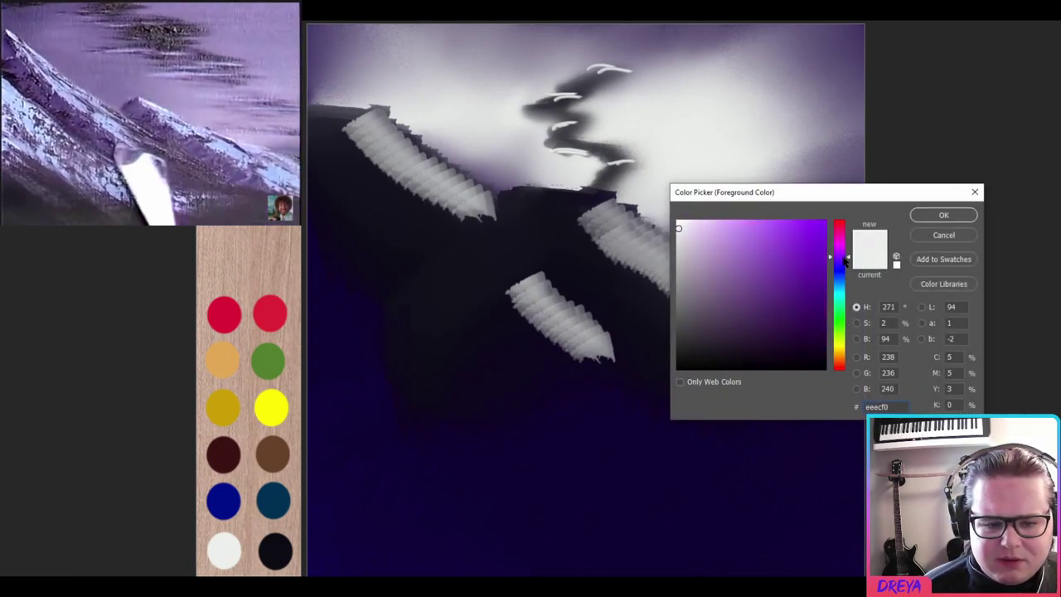
left_click_drag(692, 231, 722, 230)
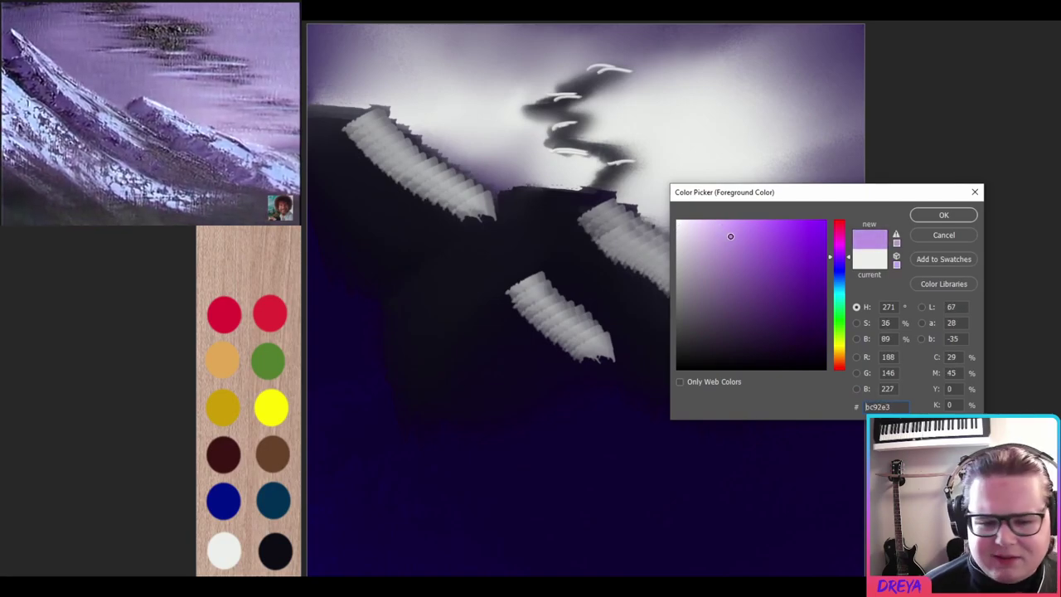
left_click_drag(773, 241, 742, 222)
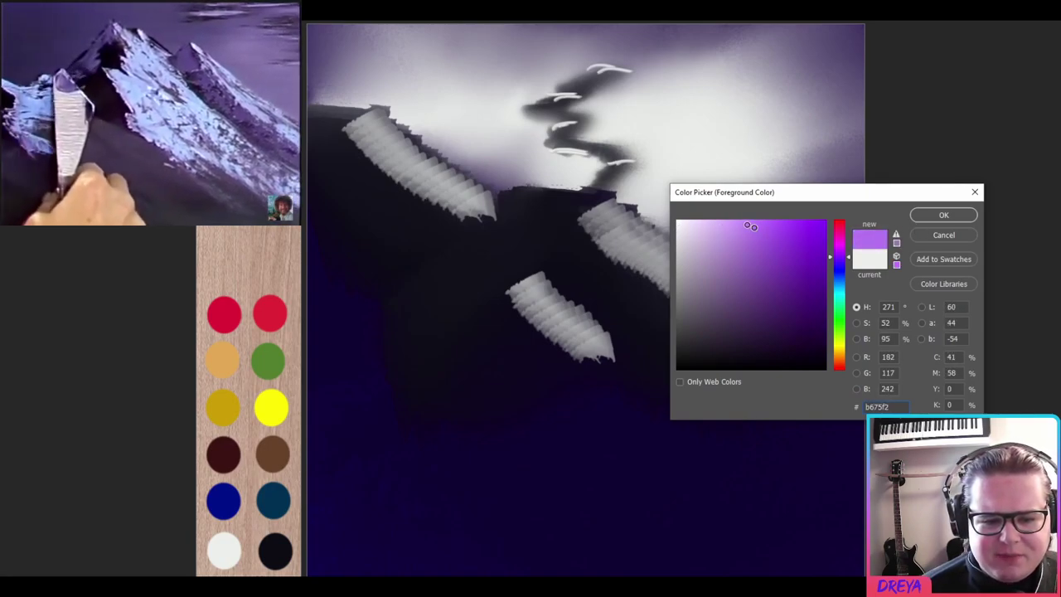
left_click(933, 217)
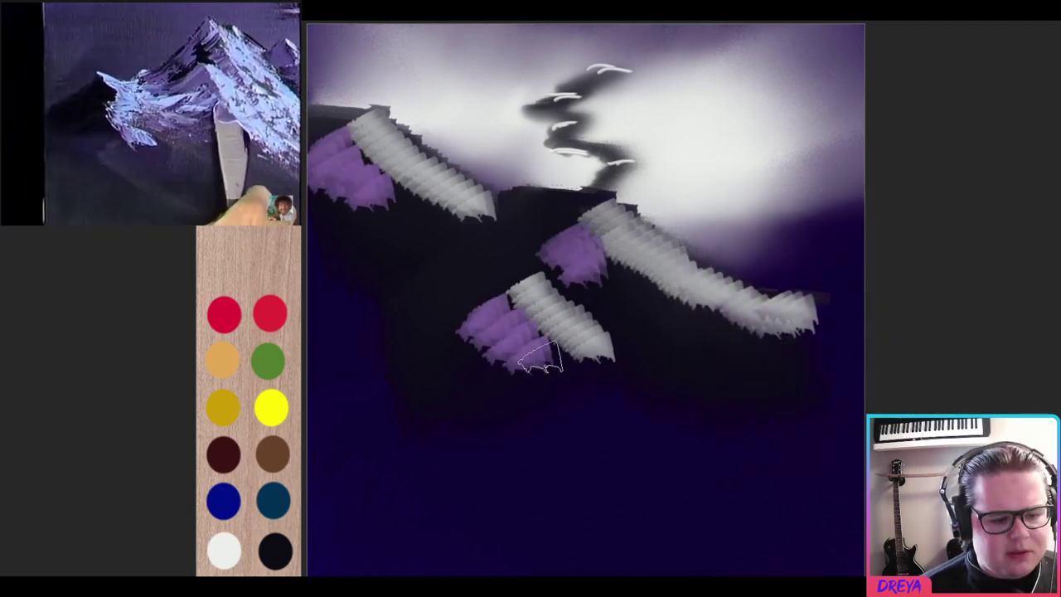
Step: Paint purple shadow strokes under the snow ridges on the dark mountain slopes
left_click_drag(618, 278, 651, 294)
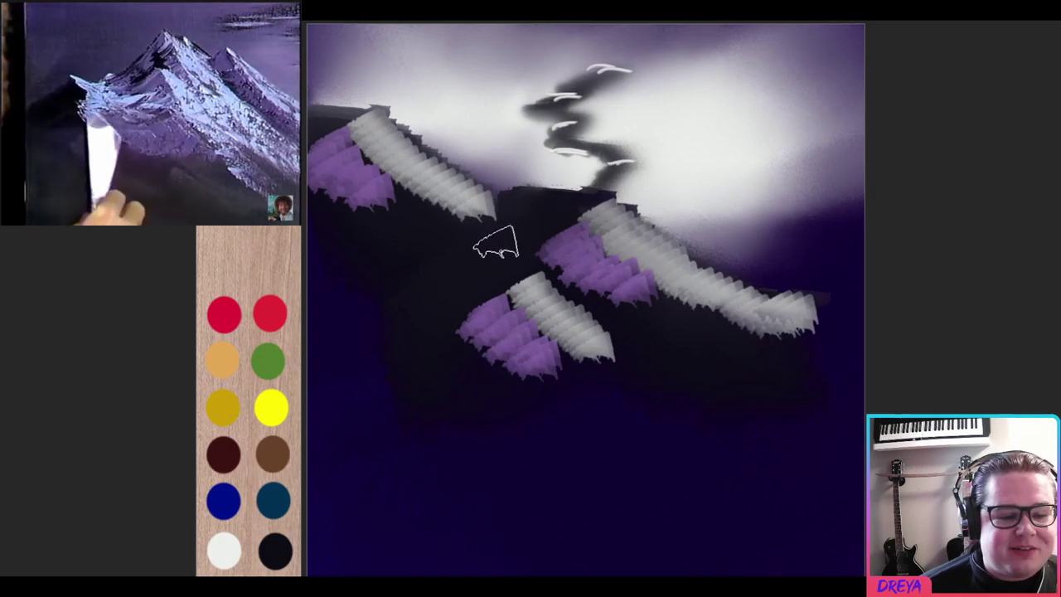
mouse_move(549, 227)
left_mouse_down()
mouse_move(568, 216)
mouse_move(405, 315)
left_mouse_up()
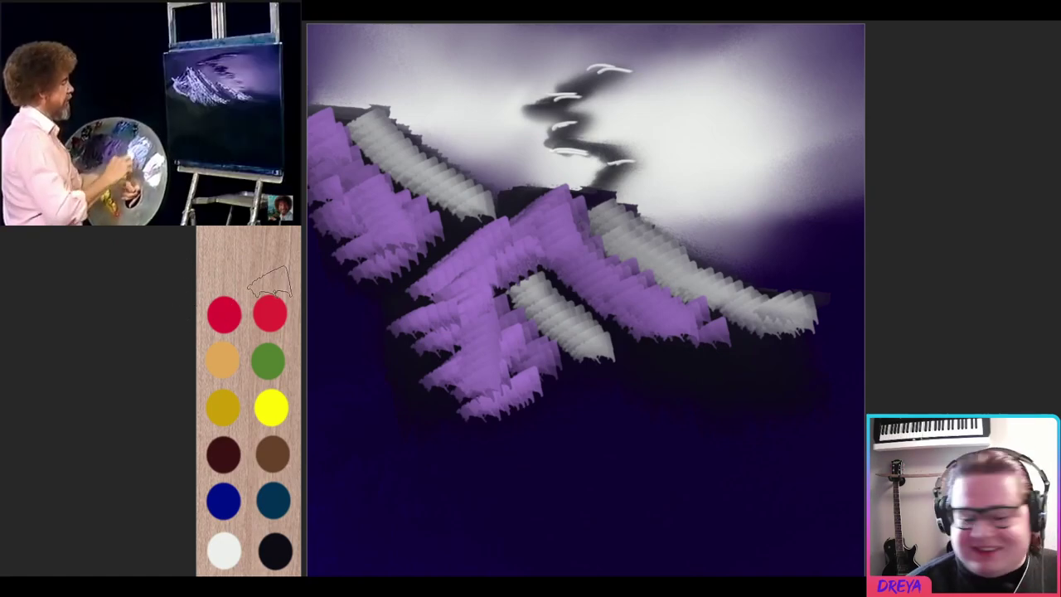
right_click(176, 286)
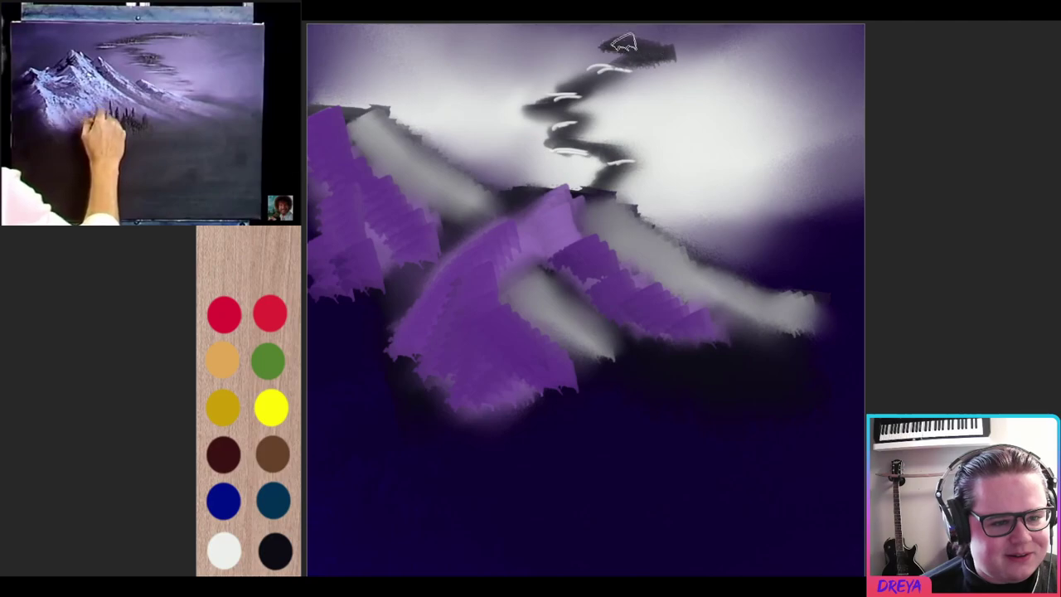
Step: Extend the dark cloud across the top and select the bush01 foliage brush
left_click_drag(624, 44, 761, 28)
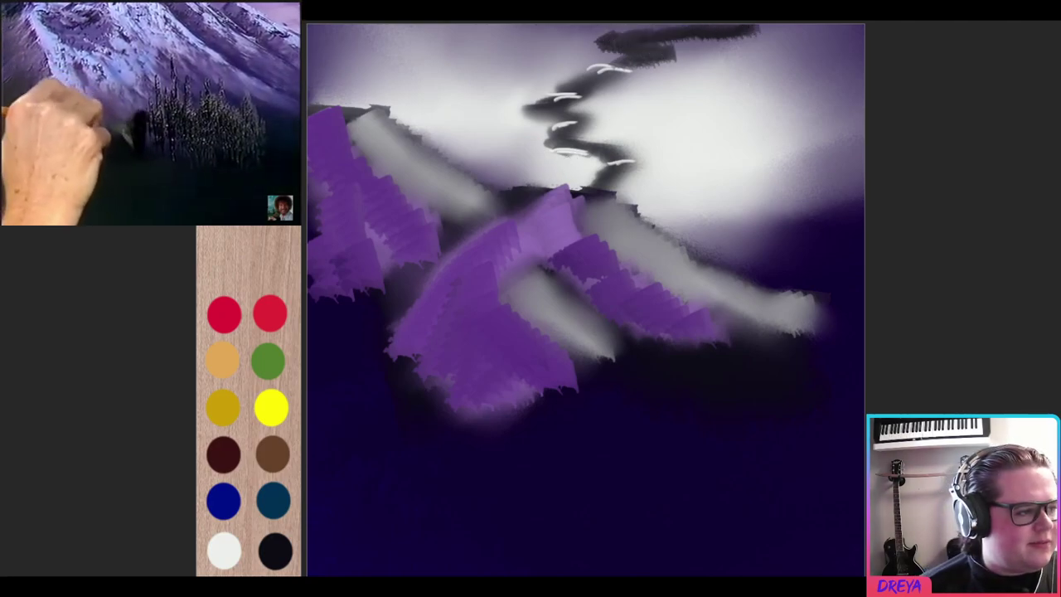
key("F5")
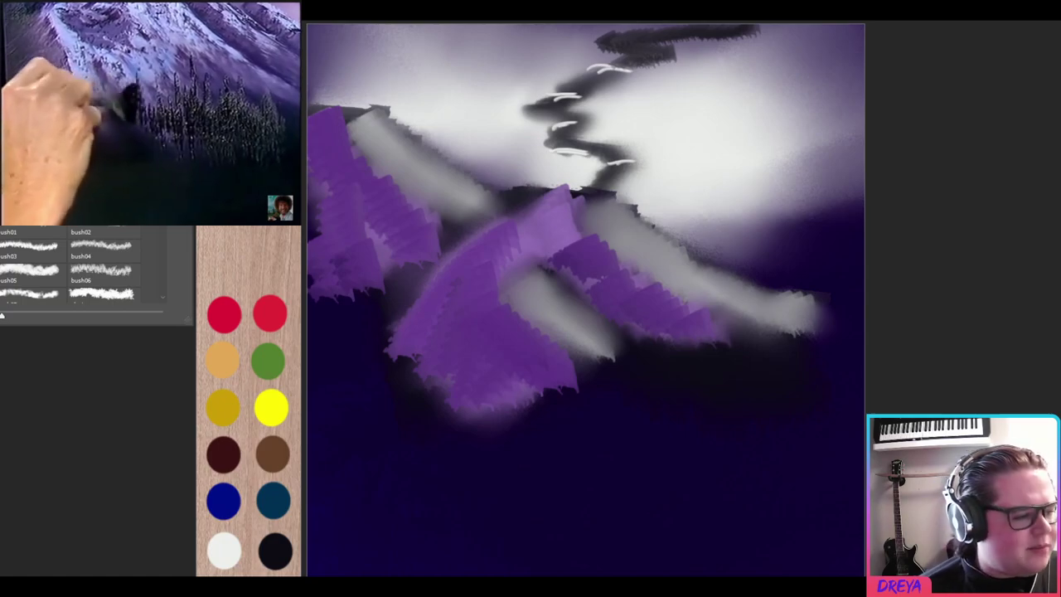
scroll(83, 270, "down", 1)
scroll(83, 270, "down", 1)
scroll(83, 269, "down", 1)
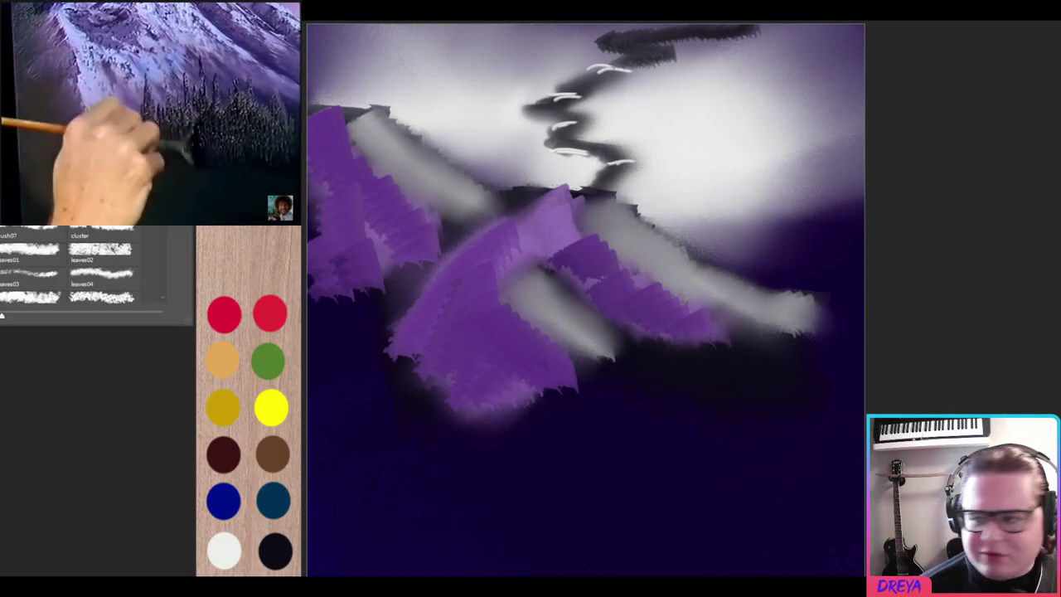
scroll(83, 270, "down", 1)
scroll(83, 270, "down", 1)
scroll(82, 269, "up", 5)
left_click(104, 265)
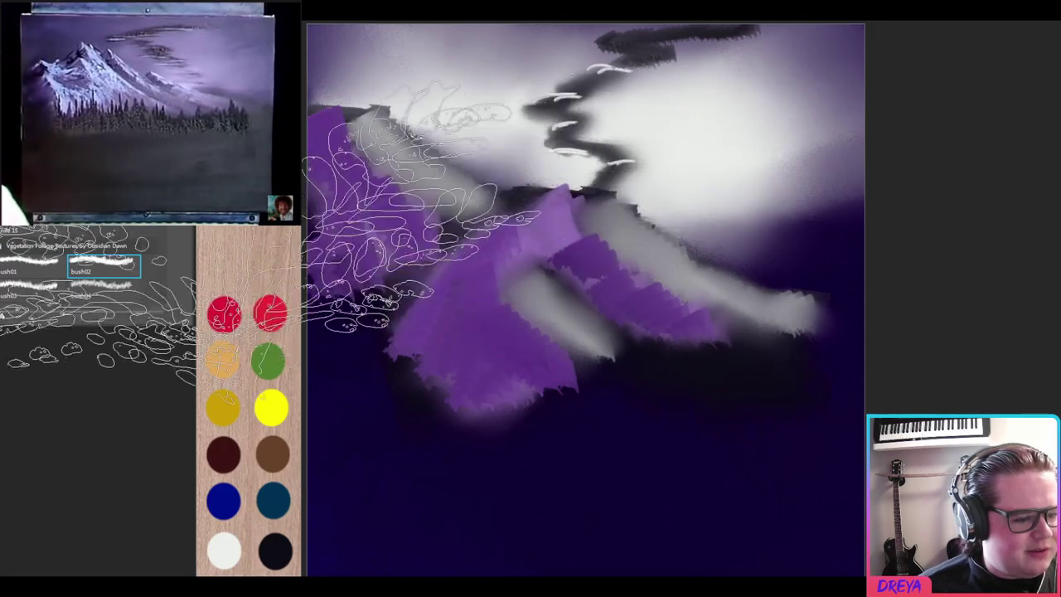
left_click(29, 265)
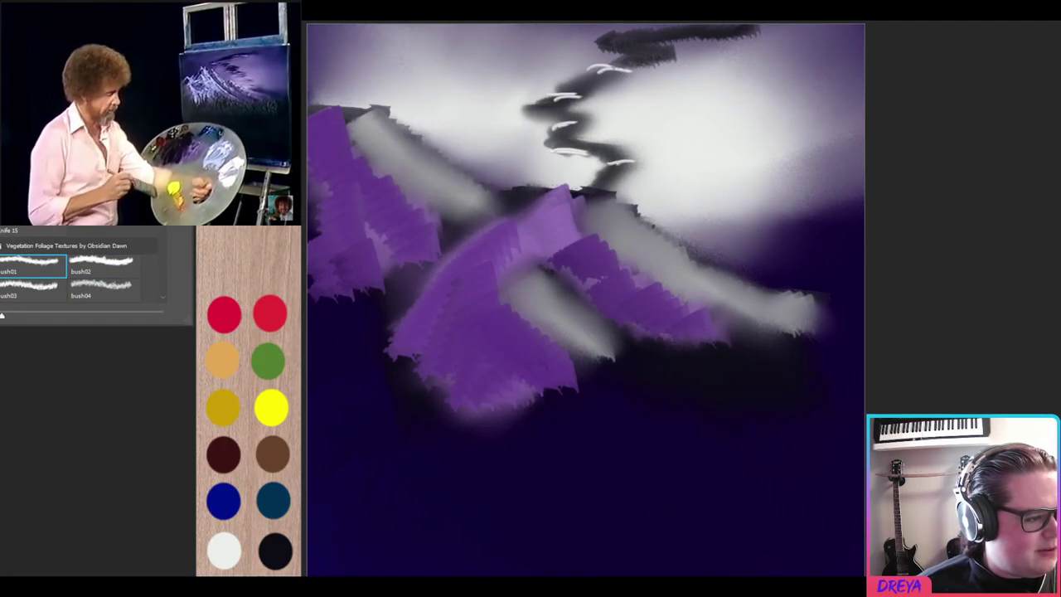
scroll(83, 270, "up", 1)
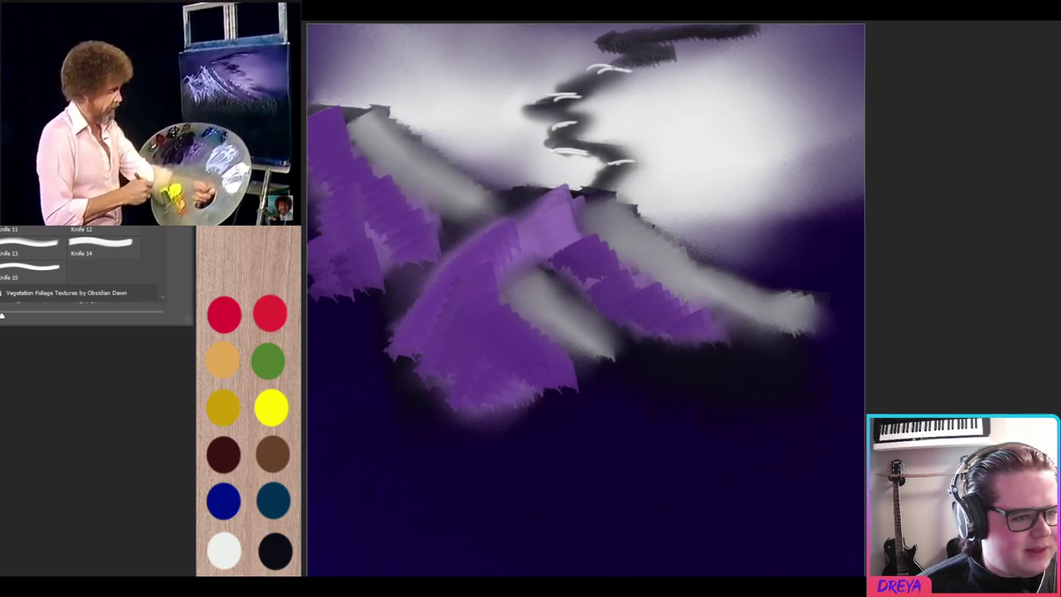
key("Return")
Step: Shrink the foliage brush and paint dark pine trees along the mountains' base
key("bracketleft")
key("bracketleft")
key("bracketleft")
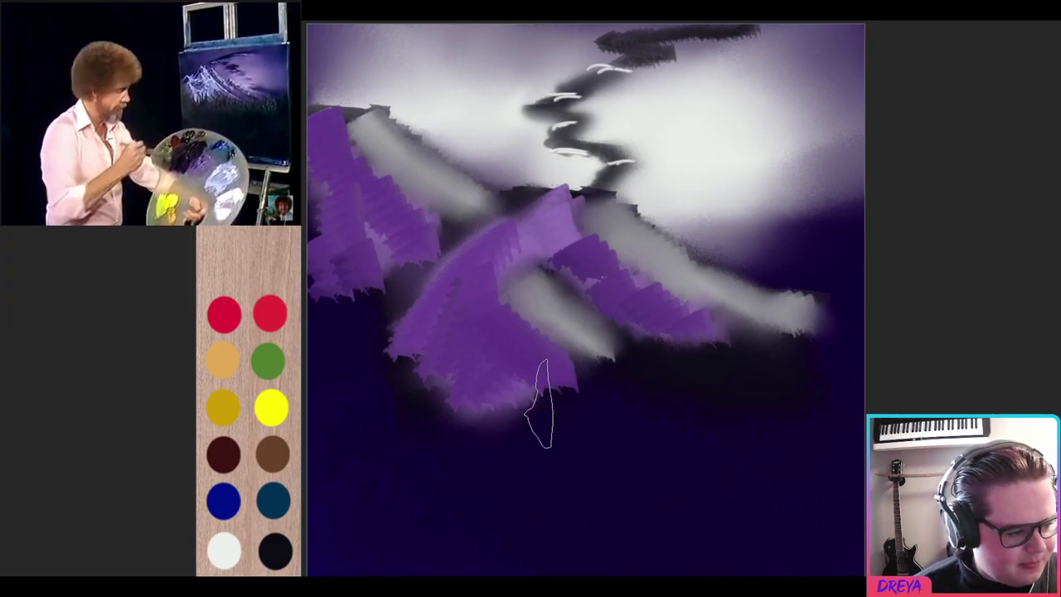
key("bracketleft")
key("bracketleft")
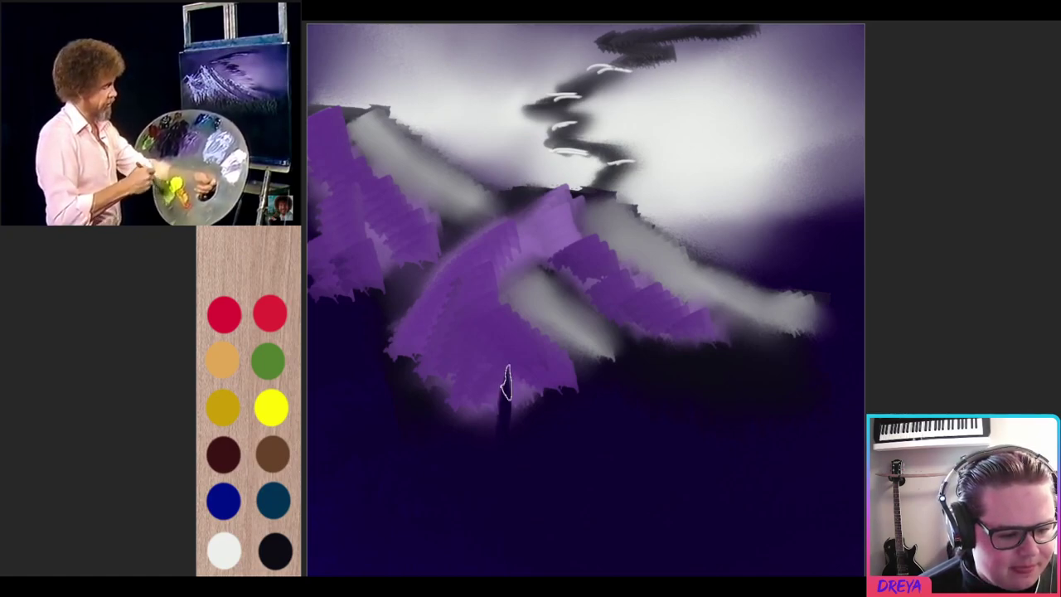
left_click_drag(537, 408, 539, 363)
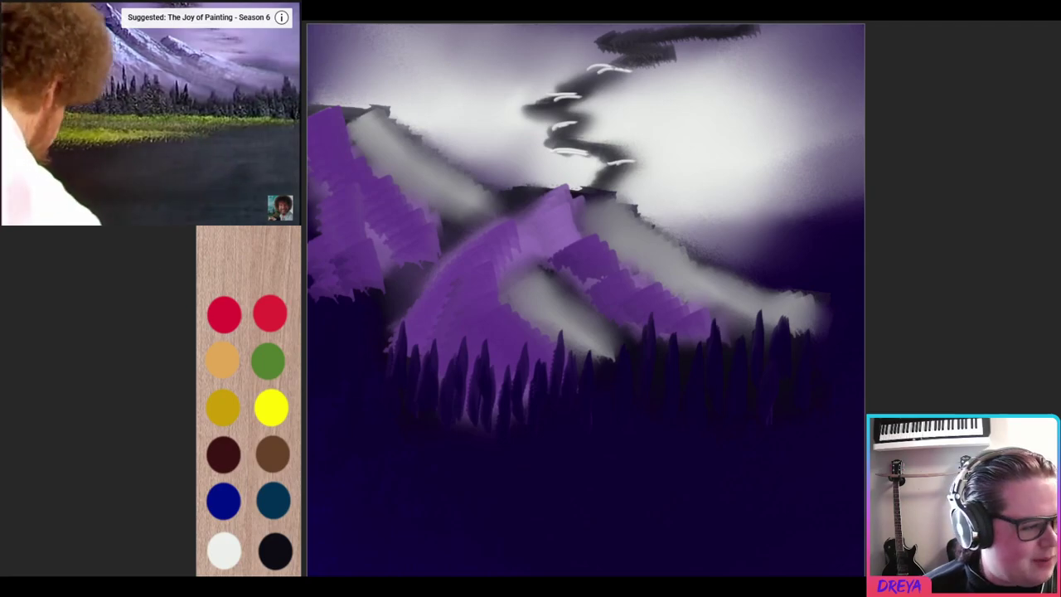
Step: Paint a green grass meadow across the full canvas width below the pines
left_click_drag(369, 427, 460, 390)
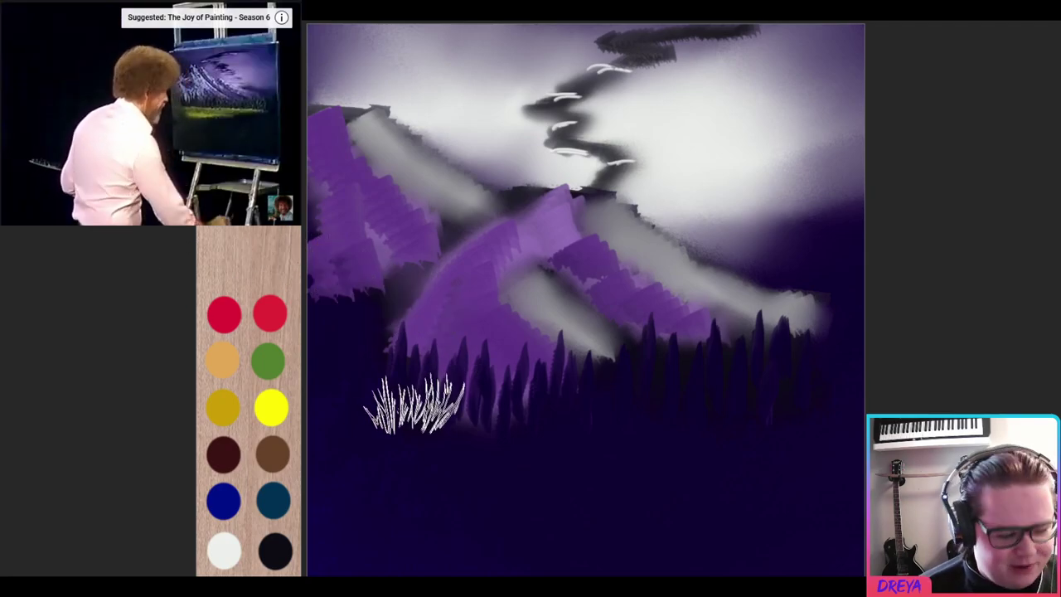
key("ctrl+z")
key("ctrl+z")
key("ctrl+z")
key("ctrl+z")
key("ctrl+z")
key("ctrl+z")
key("ctrl+z")
key("ctrl+z")
key("ctrl+z")
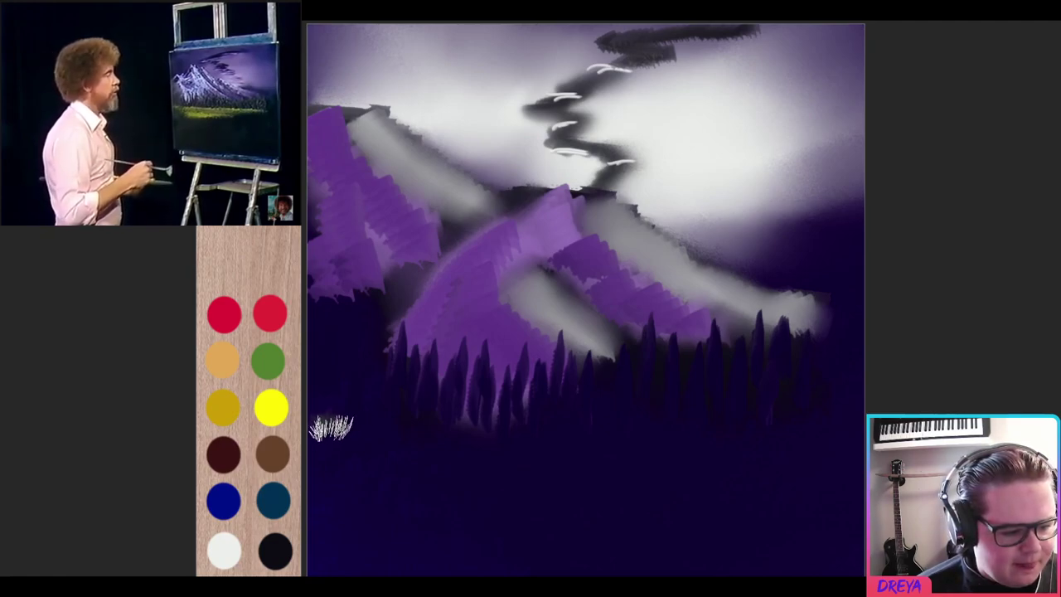
left_click_drag(332, 422, 341, 429)
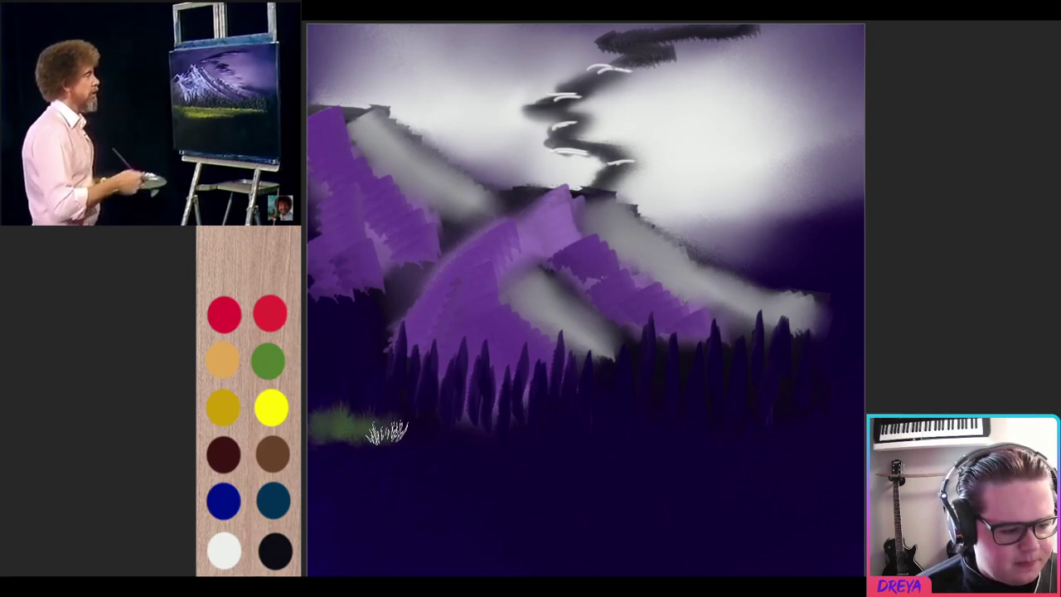
mouse_move(443, 427)
left_mouse_down()
mouse_move(434, 431)
mouse_move(450, 440)
mouse_move(478, 433)
left_mouse_up()
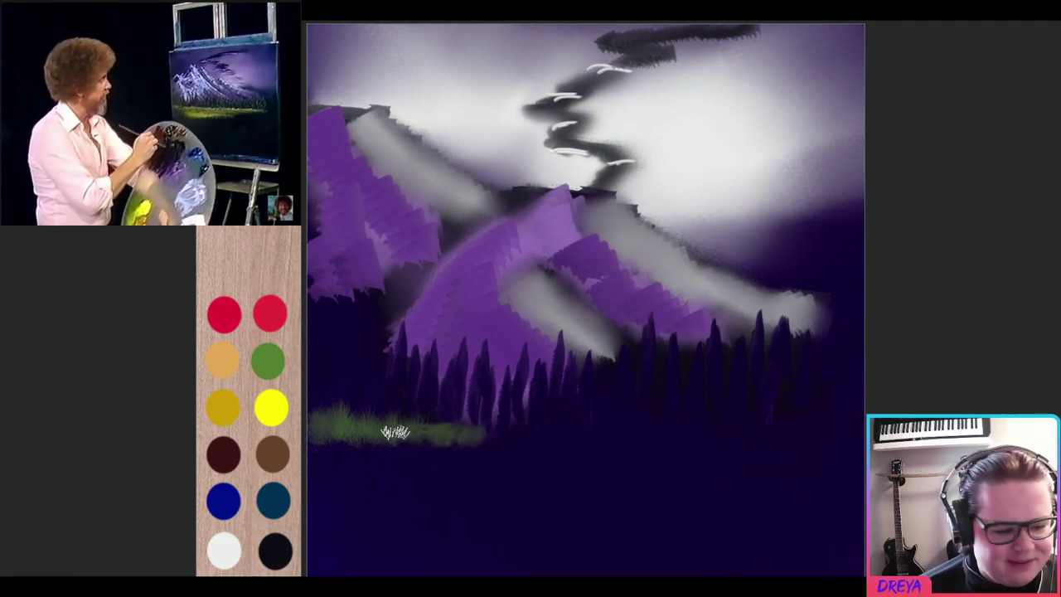
mouse_move(344, 414)
left_mouse_down()
mouse_move(426, 467)
mouse_move(348, 481)
mouse_move(426, 493)
mouse_move(472, 476)
mouse_move(540, 486)
mouse_move(629, 452)
mouse_move(685, 476)
mouse_move(592, 455)
mouse_move(550, 481)
mouse_move(434, 492)
mouse_move(362, 544)
left_mouse_up()
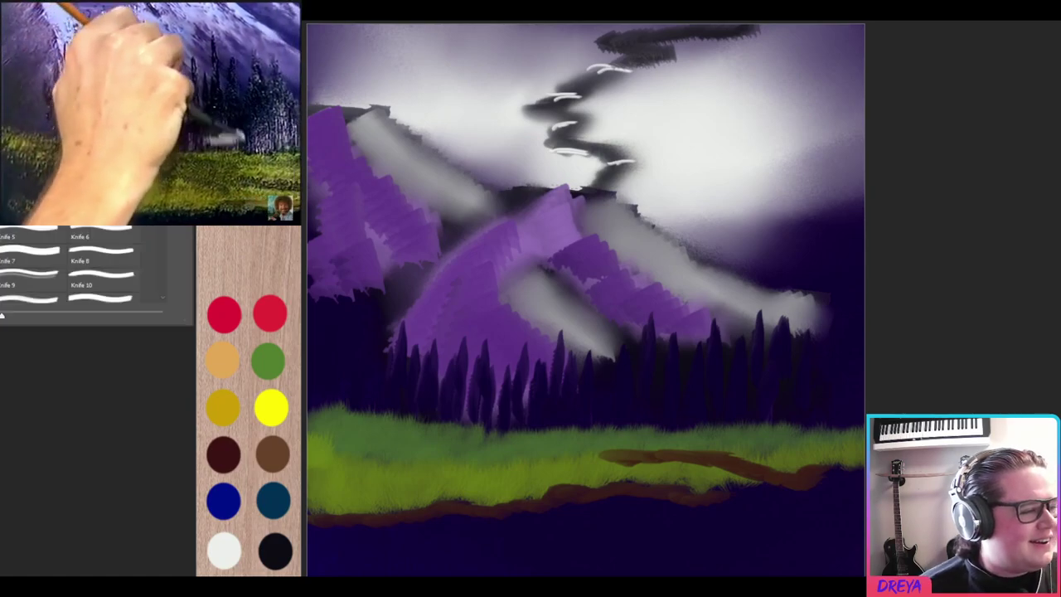
Step: Choose a lighter blue foreground colour for the water
left_click_drag(786, 261, 765, 250)
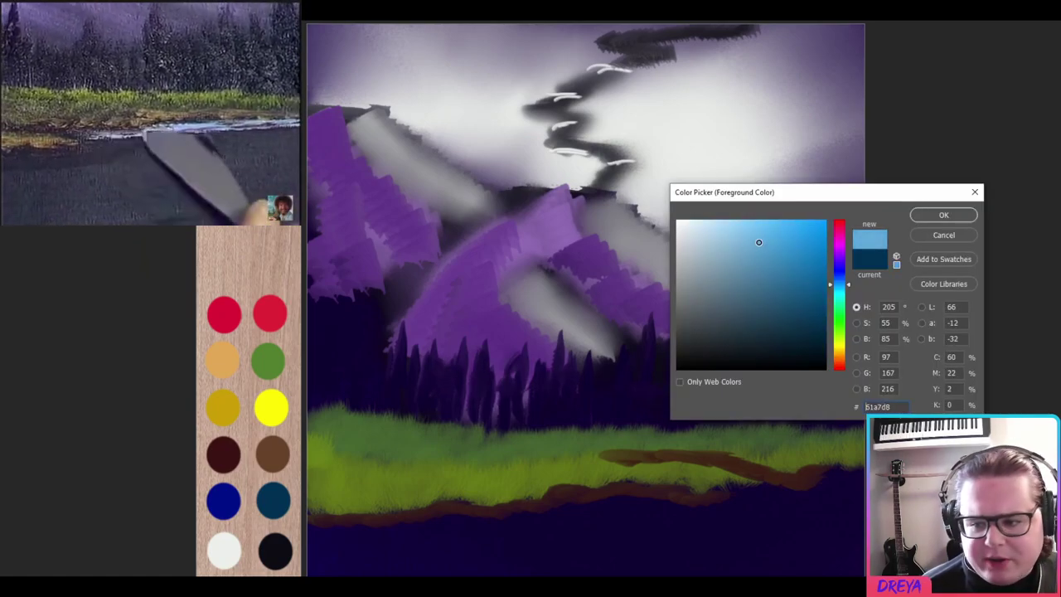
left_click(937, 216)
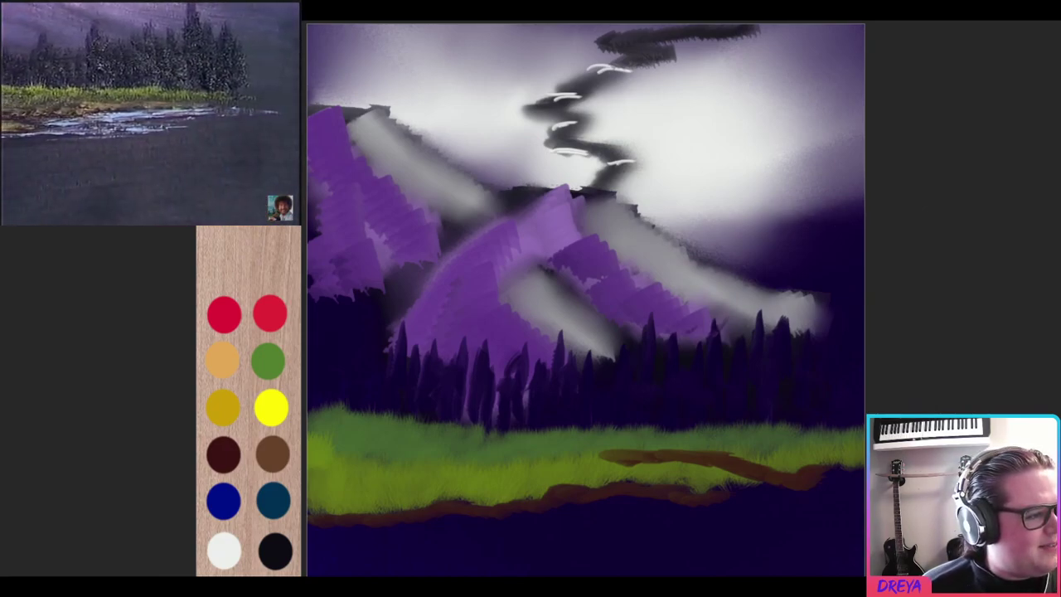
key("F5")
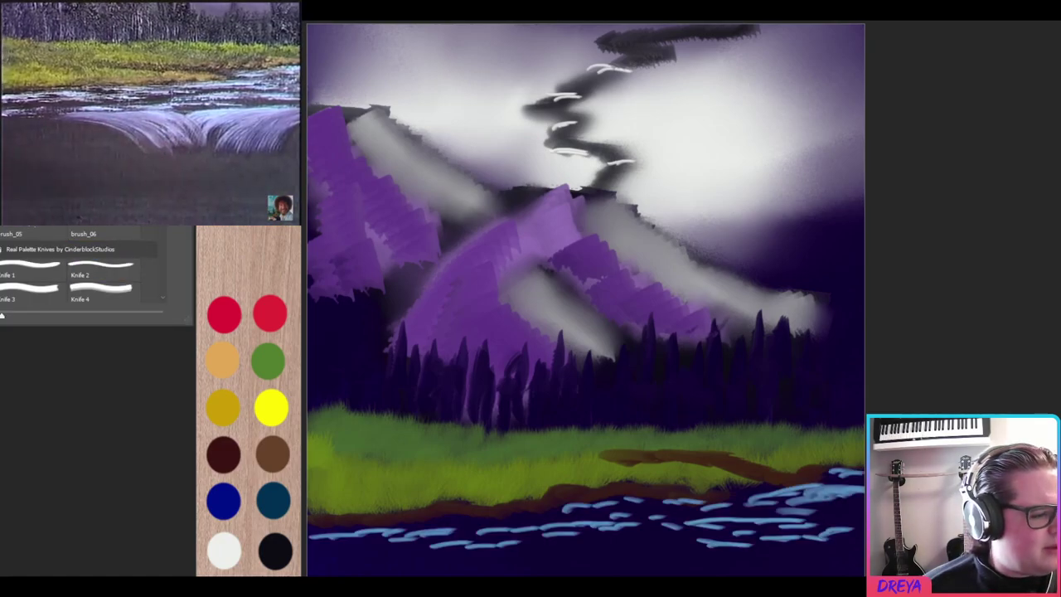
scroll(83, 270, "down", 2)
scroll(83, 269, "down", 1)
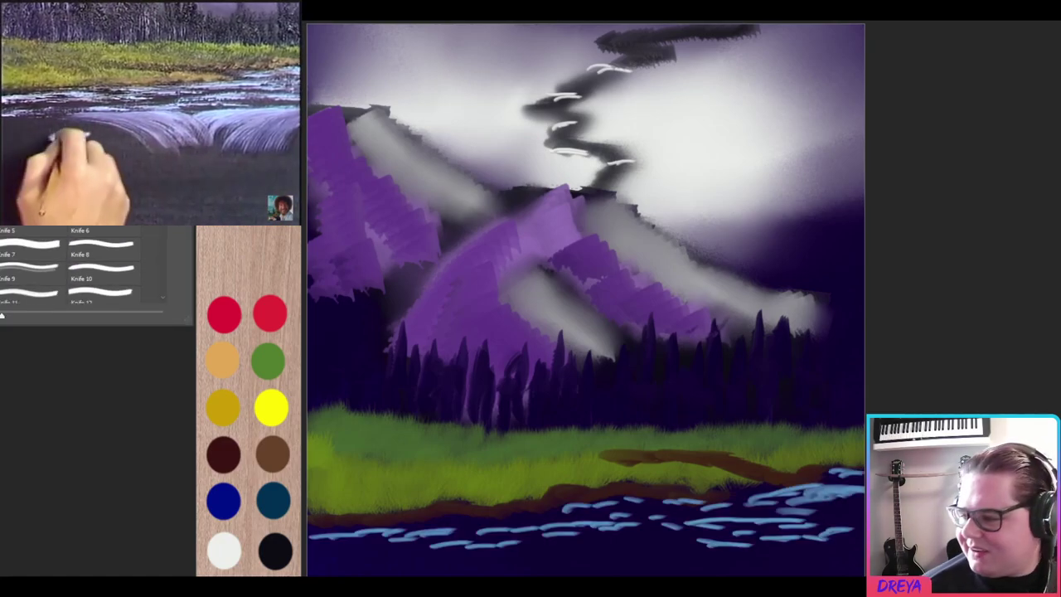
scroll(83, 269, "down", 1)
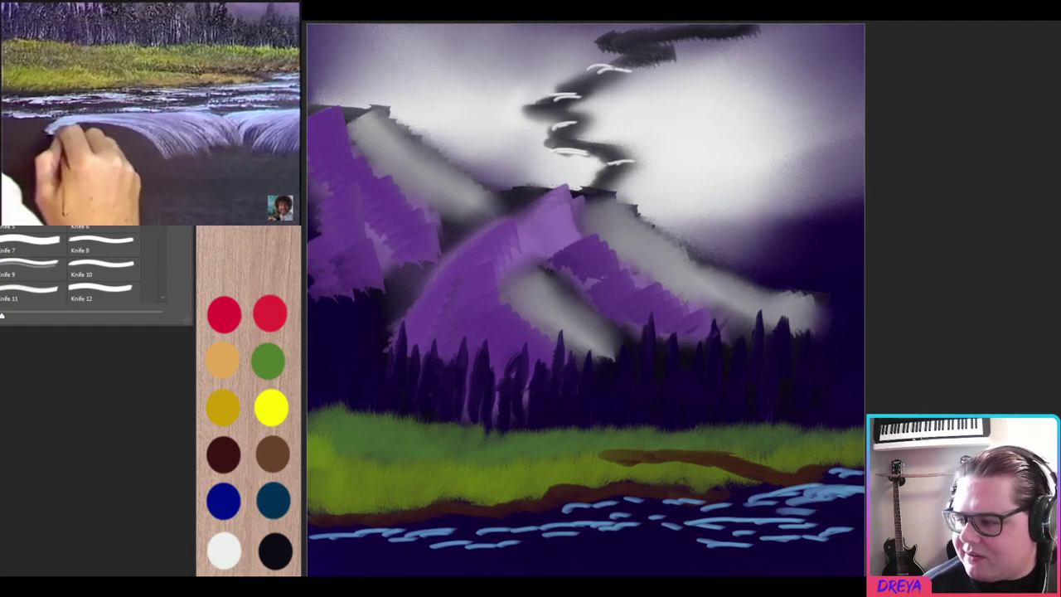
scroll(83, 270, "up", 2)
scroll(83, 269, "up", 2)
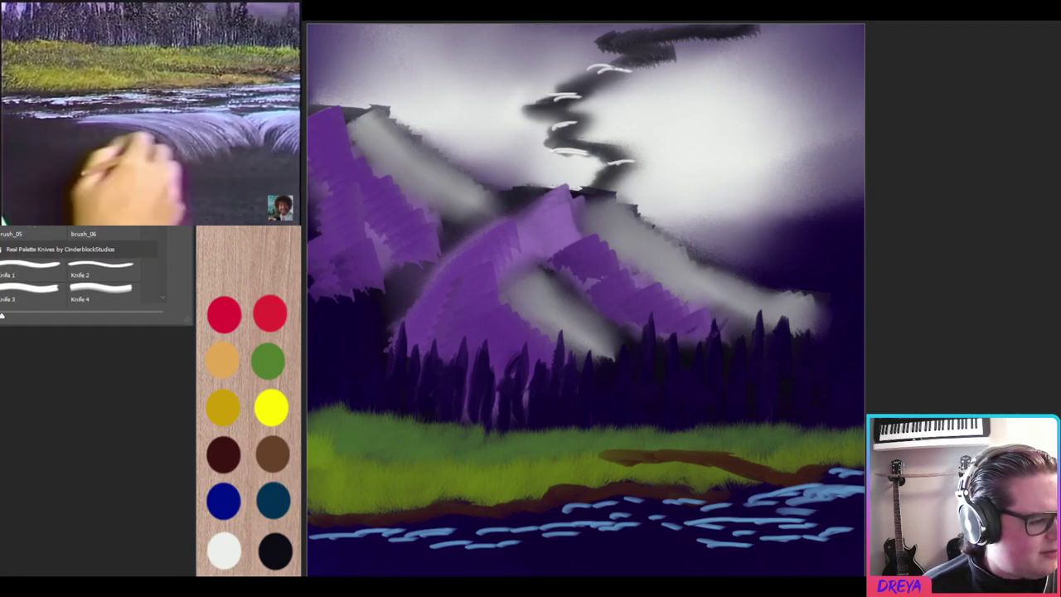
Step: Paint light-blue falling water streaks below the river with a small palette knife
left_click(340, 174)
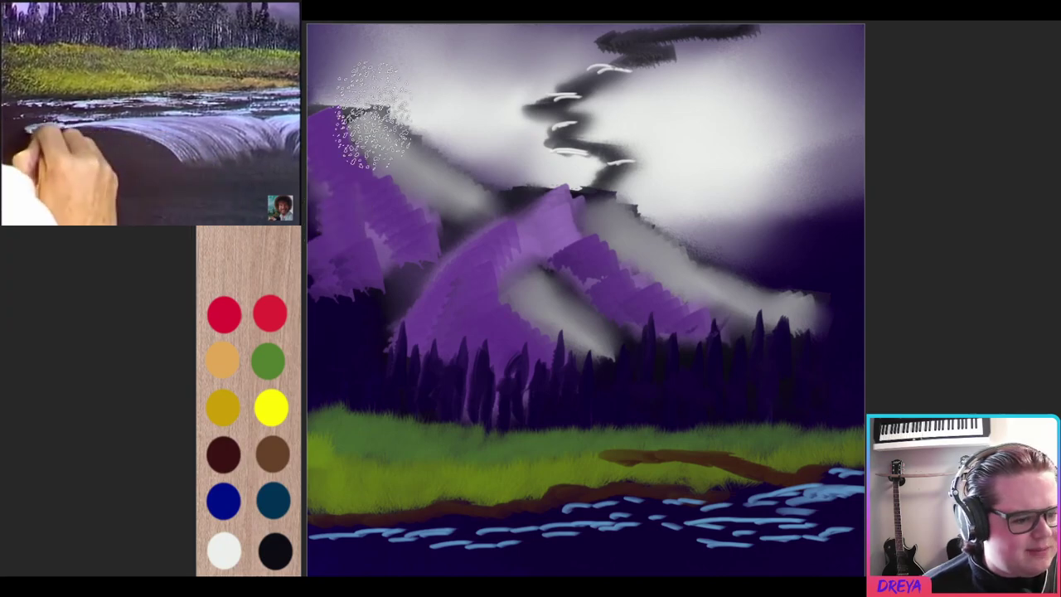
key("bracketleft")
key("bracketleft")
key("bracketleft")
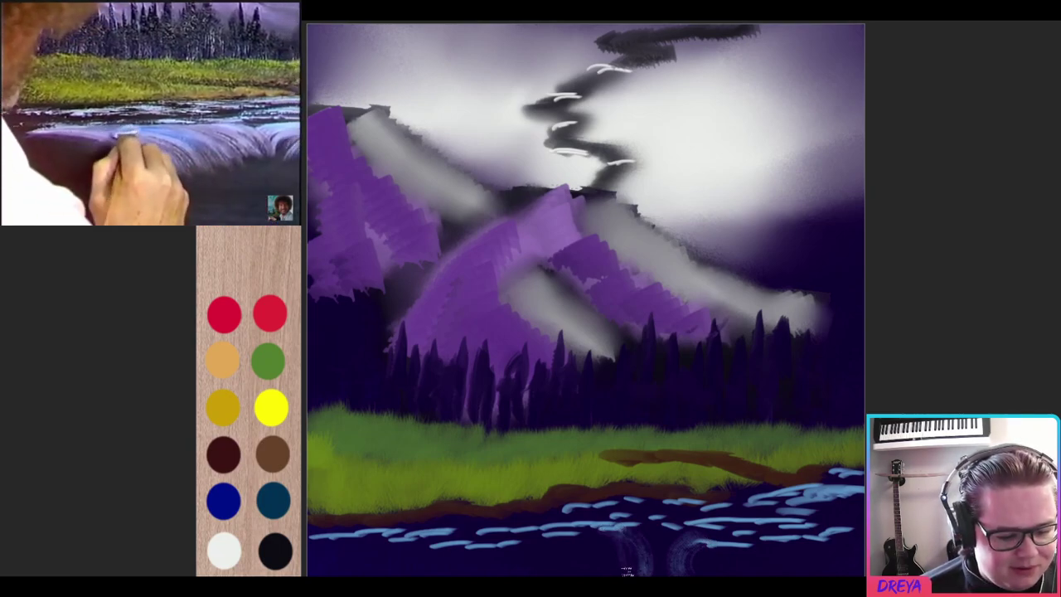
left_click_drag(621, 557, 744, 574)
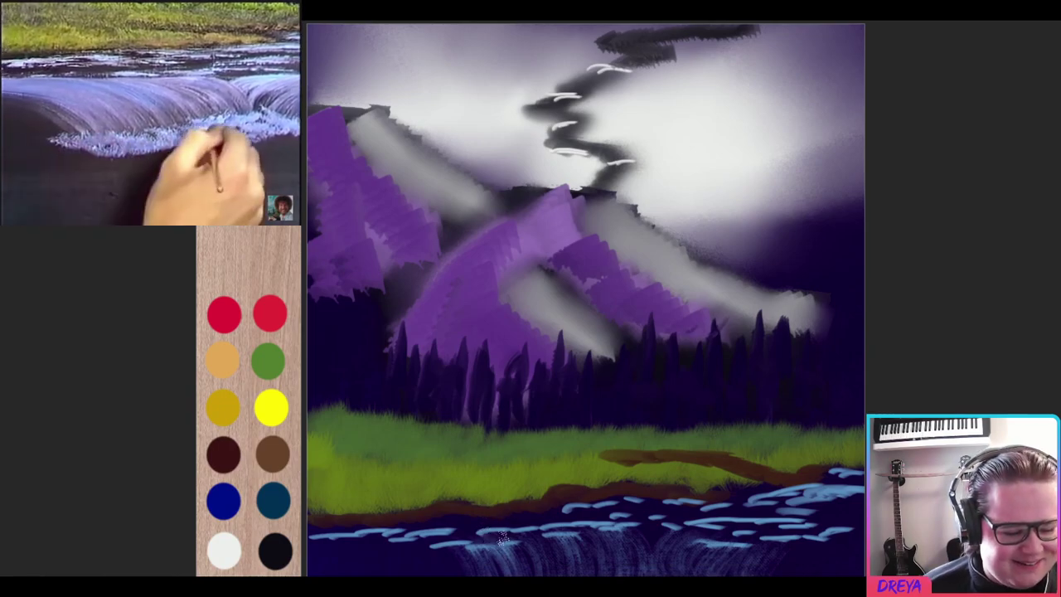
left_click_drag(504, 539, 523, 543)
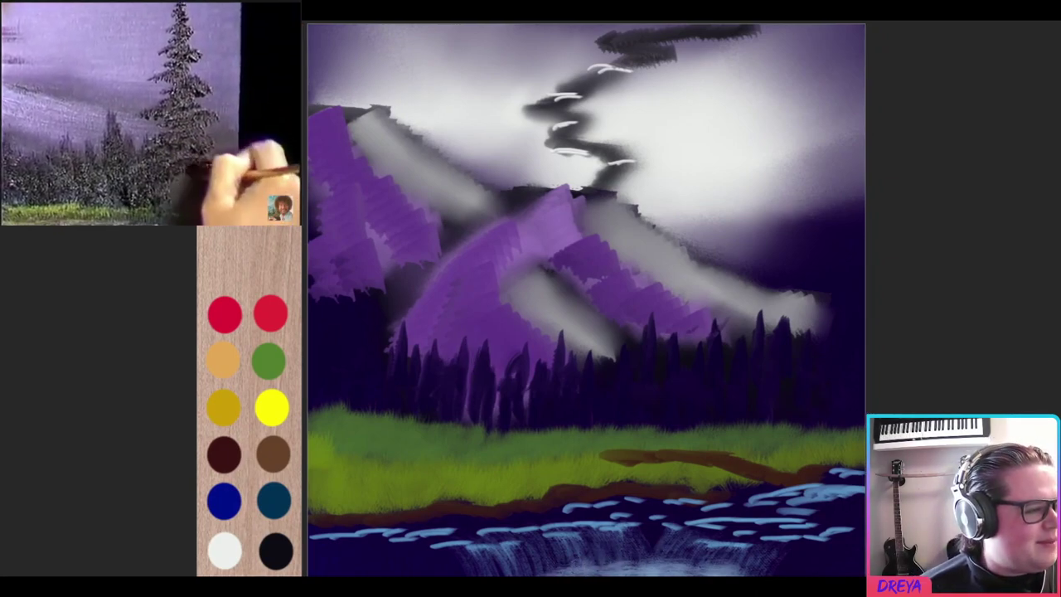
Step: Paint a dark tree mass on the right side of the canvas
key("F5")
key("F5")
left_click_drag(837, 124, 750, 270)
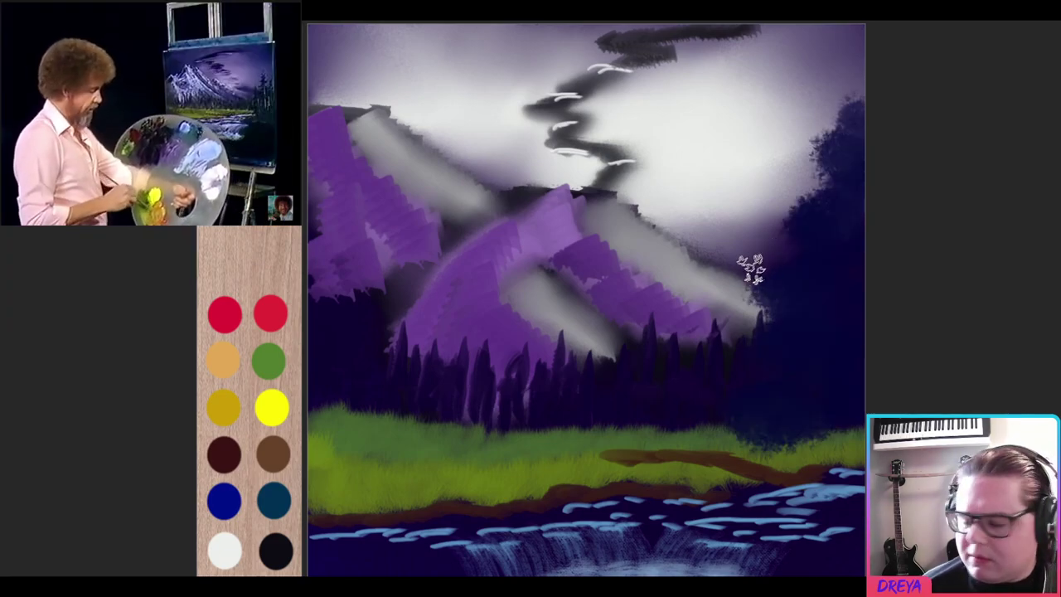
key("F5")
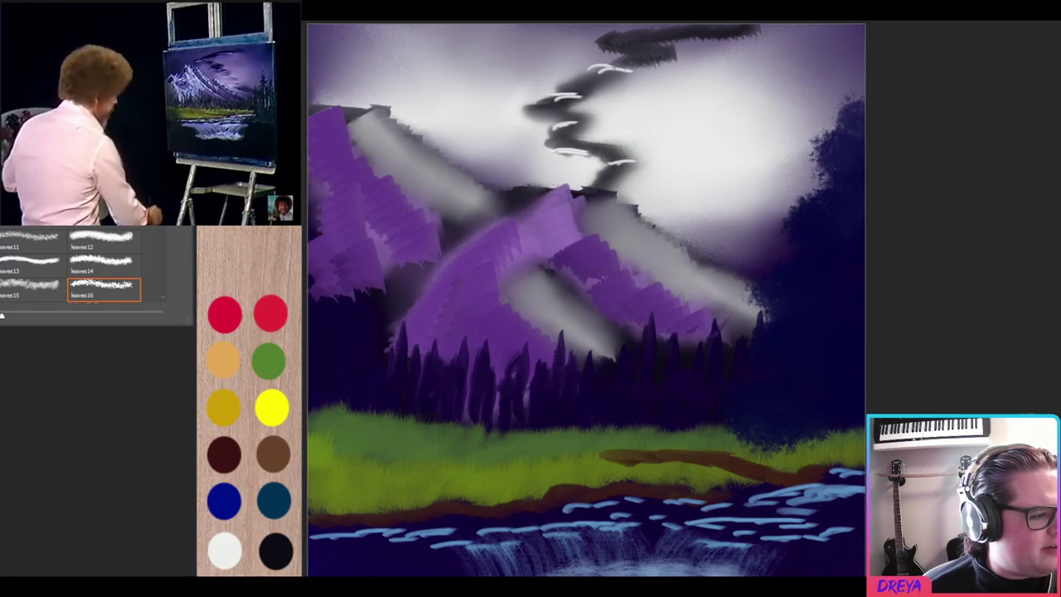
scroll(161, 262, "up", 3)
scroll(162, 262, "up", 3)
scroll(162, 262, "up", 3)
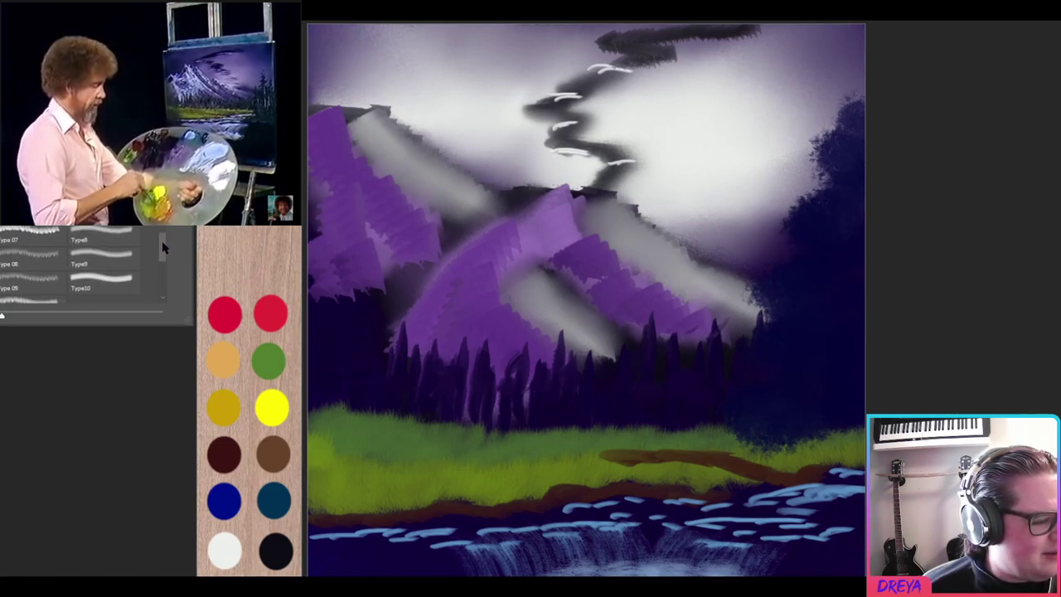
scroll(162, 262, "up", 3)
scroll(162, 262, "down", 2)
scroll(162, 262, "down", 2)
scroll(162, 262, "down", 2)
scroll(162, 262, "down", 2)
scroll(83, 270, "up", 2)
scroll(83, 269, "up", 1)
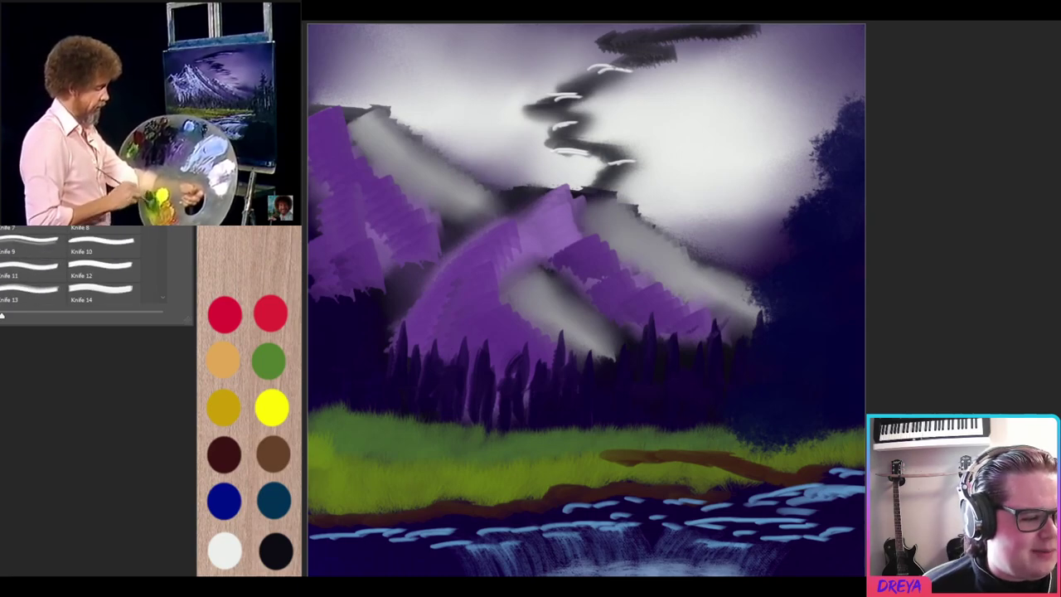
Step: Paint thin white birch trunks on the right with a narrow knife brush
left_click(129, 228)
left_click(116, 280)
left_click_drag(836, 427, 859, 137)
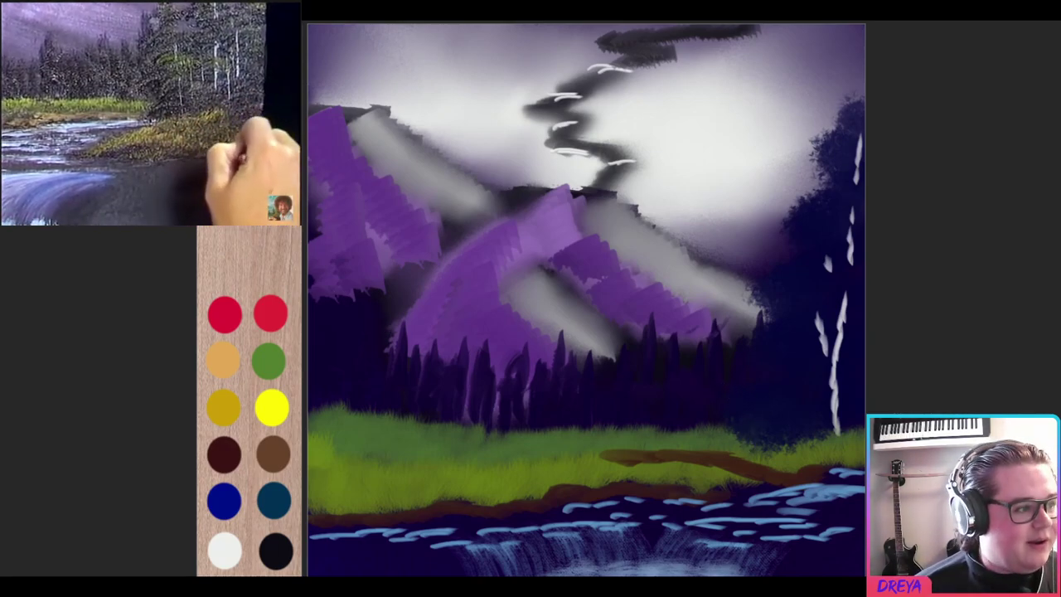
Step: Start smoothing the brushy texture on the left purple mountain
key("F5")
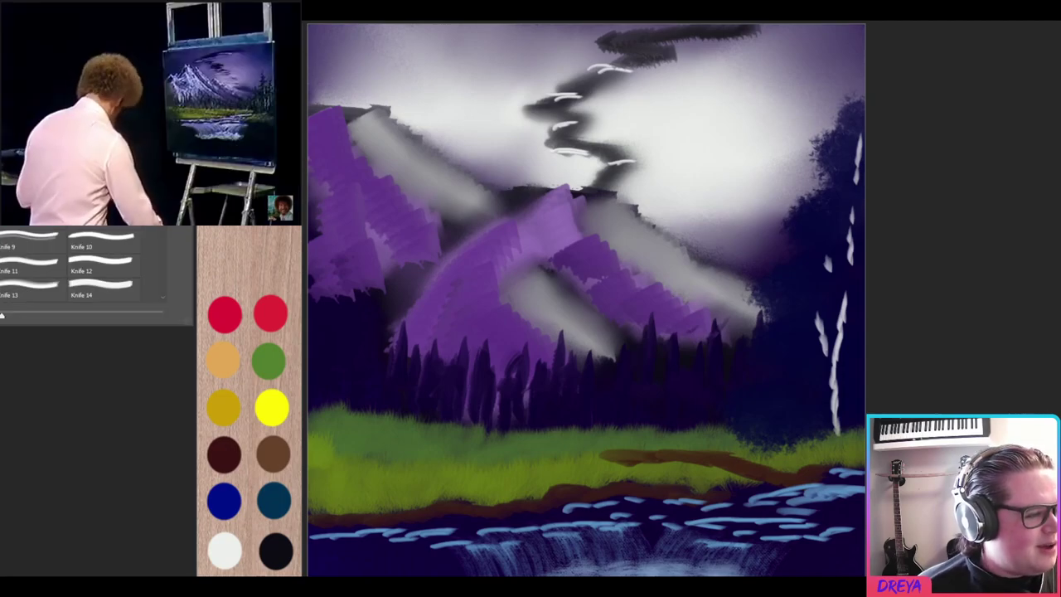
scroll(125, 265, "down", 3)
scroll(124, 265, "down", 3)
scroll(171, 240, "down", 3)
scroll(174, 249, "down", 3)
scroll(174, 253, "down", 3)
scroll(176, 264, "down", 3)
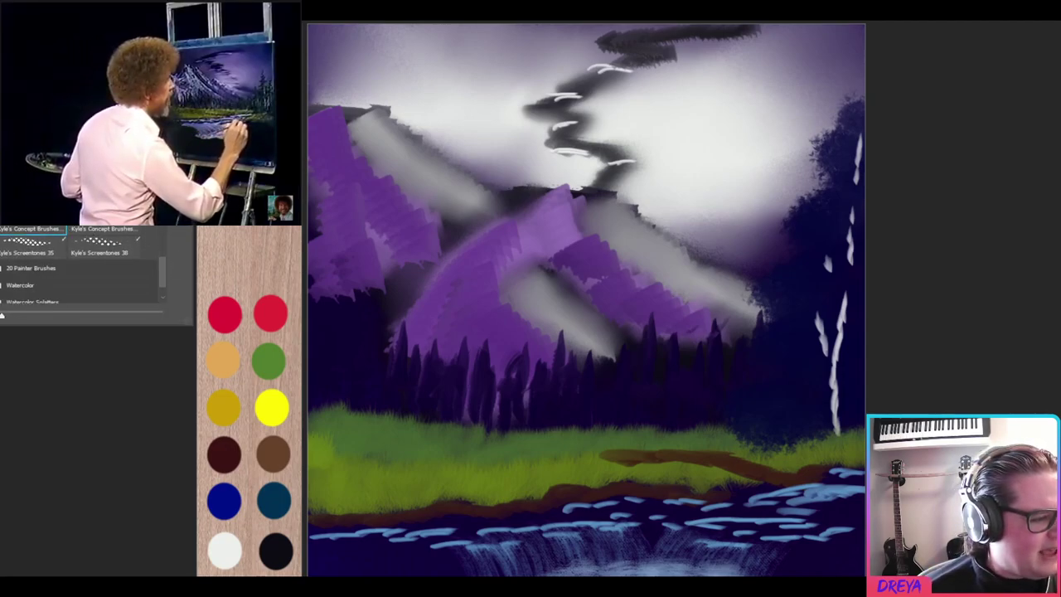
mouse_move(415, 203)
left_mouse_down()
mouse_move(364, 249)
mouse_move(390, 273)
mouse_move(381, 266)
mouse_move(398, 257)
left_mouse_up()
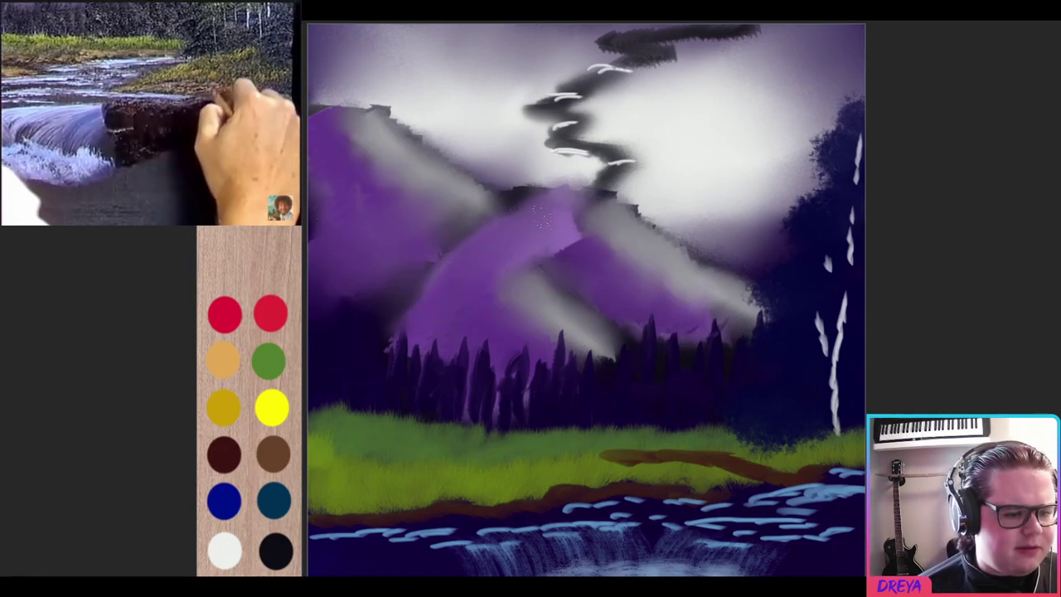
Step: Blend the streaky texture on the central mountain peak smooth
mouse_move(601, 203)
left_mouse_down()
mouse_move(572, 179)
mouse_move(602, 170)
mouse_move(601, 207)
left_mouse_up()
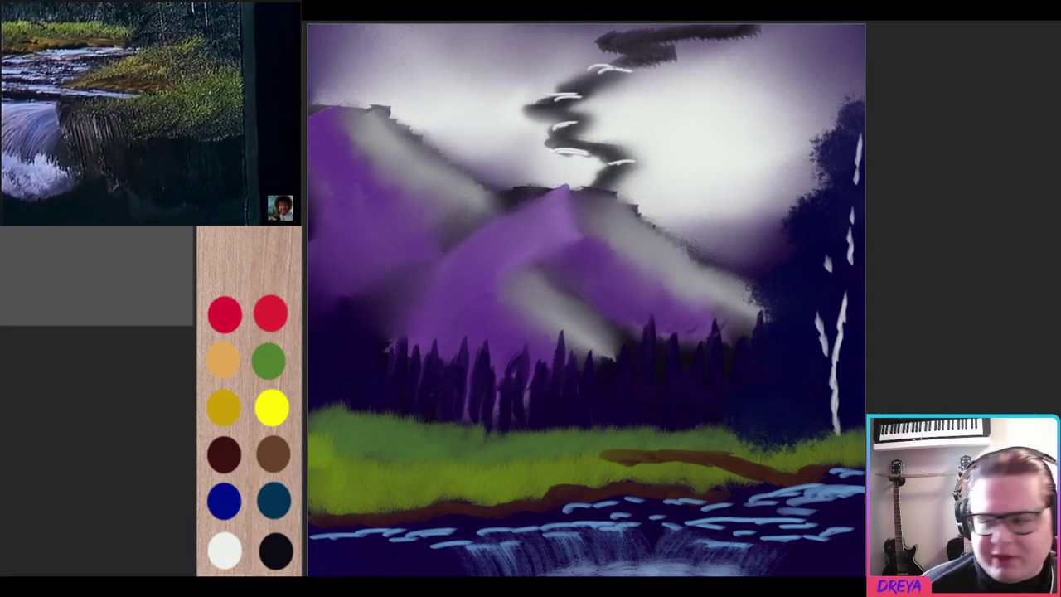
scroll(83, 273, "up", 5)
scroll(83, 274, "up", 1)
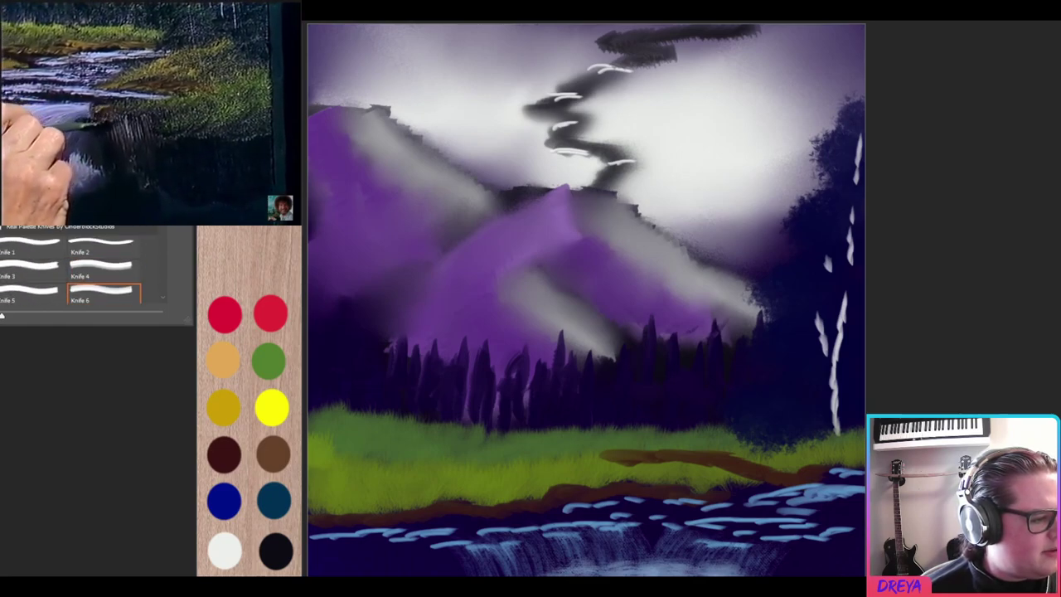
key("Return")
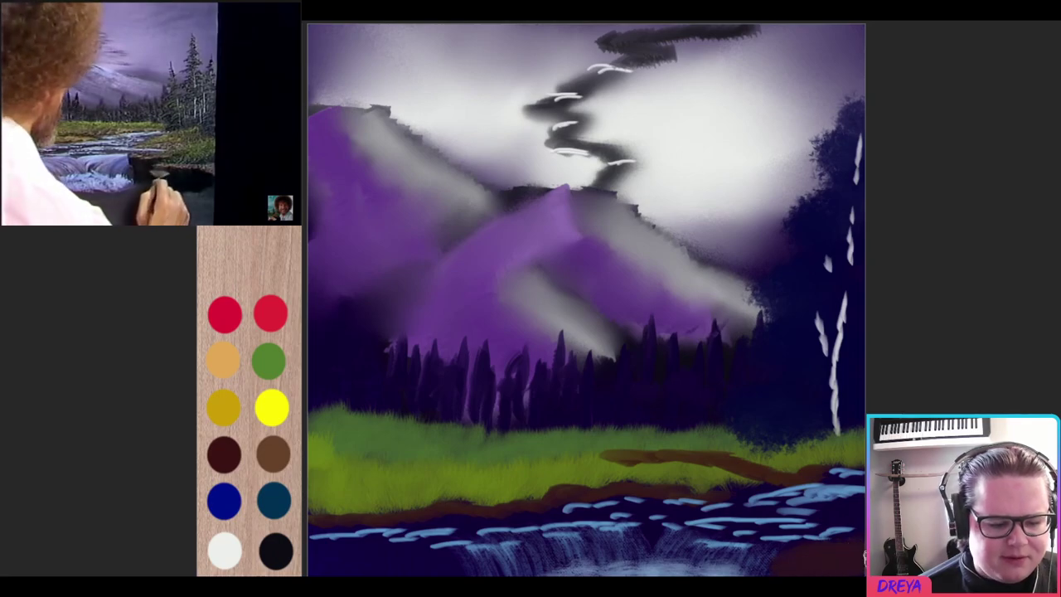
Step: Paint dark teal trees up the left edge, undoing the stray green streak
mouse_move(348, 281)
left_mouse_down()
mouse_move(332, 303)
mouse_move(343, 320)
mouse_move(339, 343)
mouse_move(406, 353)
mouse_move(436, 382)
mouse_move(336, 383)
left_mouse_up()
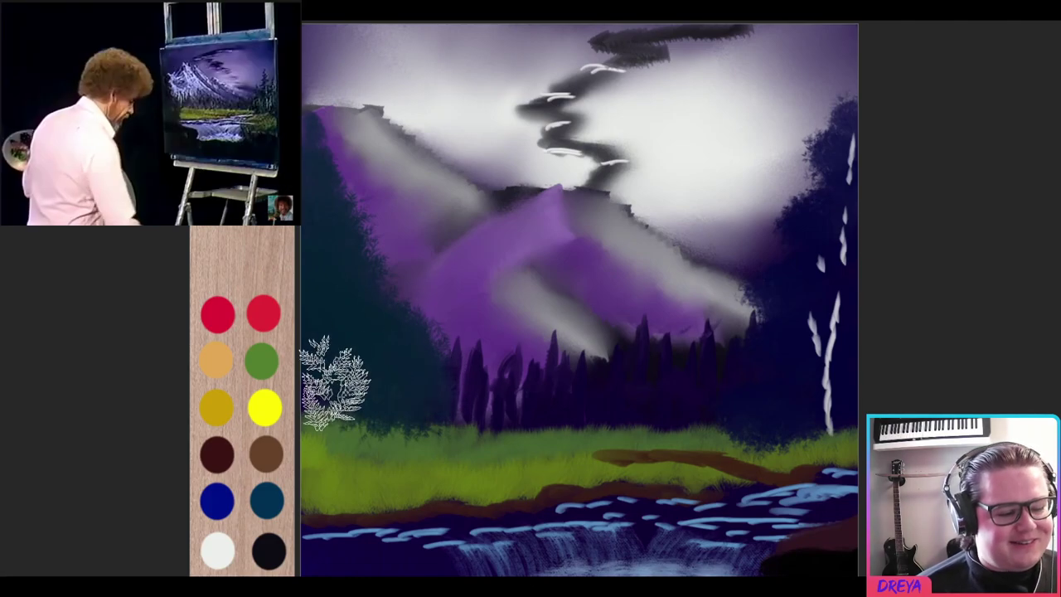
mouse_move(327, 320)
left_mouse_down()
mouse_move(320, 161)
mouse_move(348, 220)
mouse_move(329, 206)
left_mouse_up()
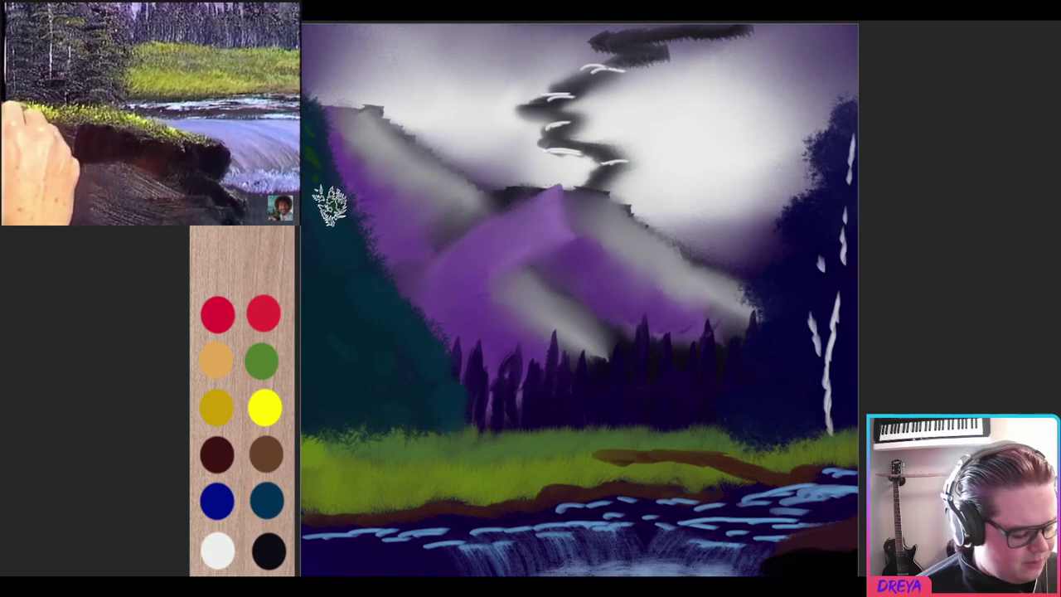
key("ctrl")
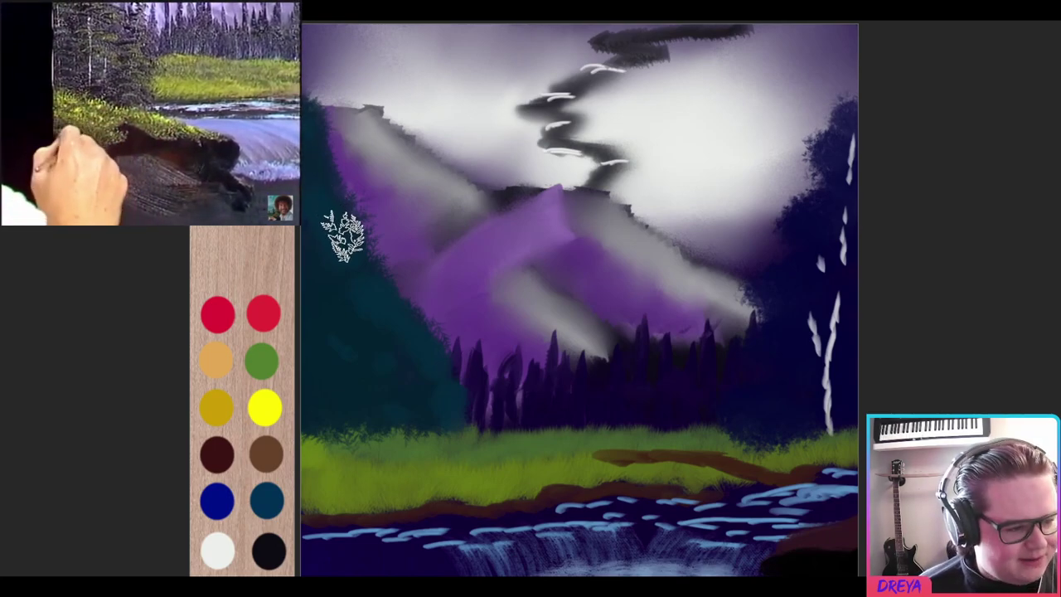
mouse_move(332, 230)
left_mouse_down()
mouse_move(364, 332)
mouse_move(398, 360)
mouse_move(336, 237)
left_mouse_up()
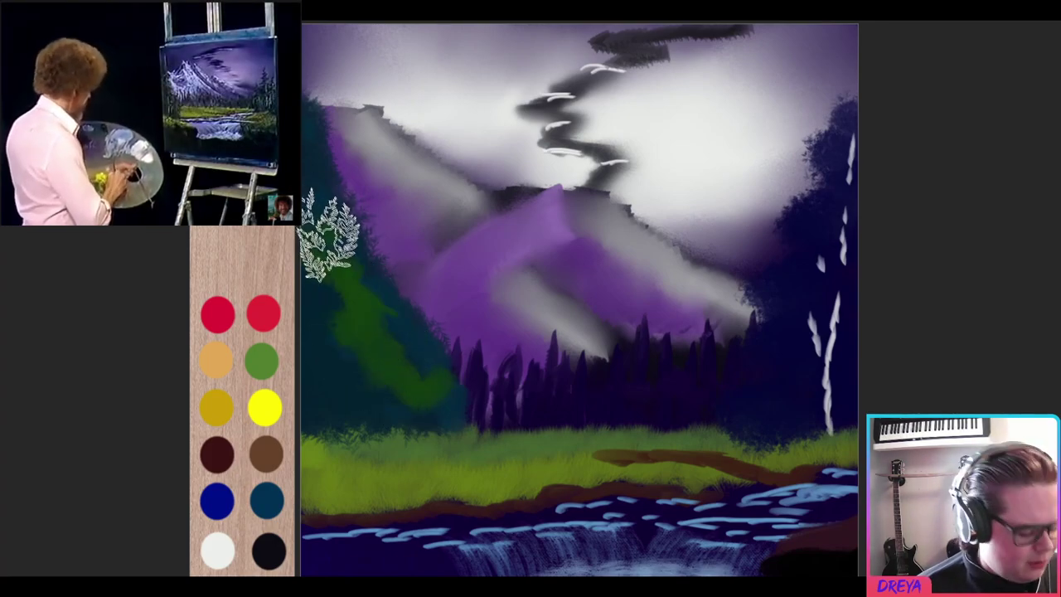
key("ctrl")
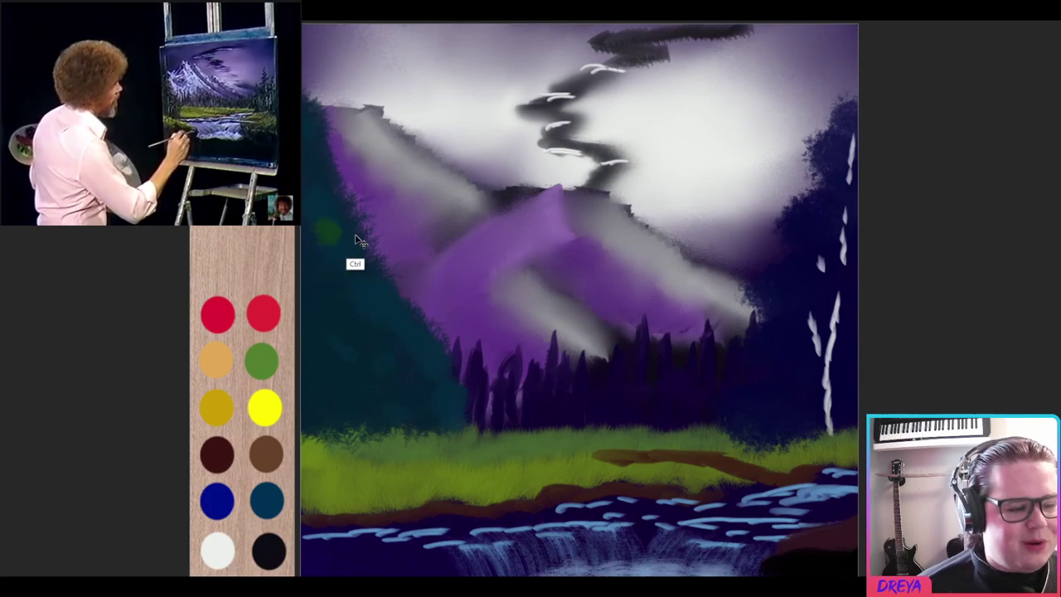
left_click(294, 308)
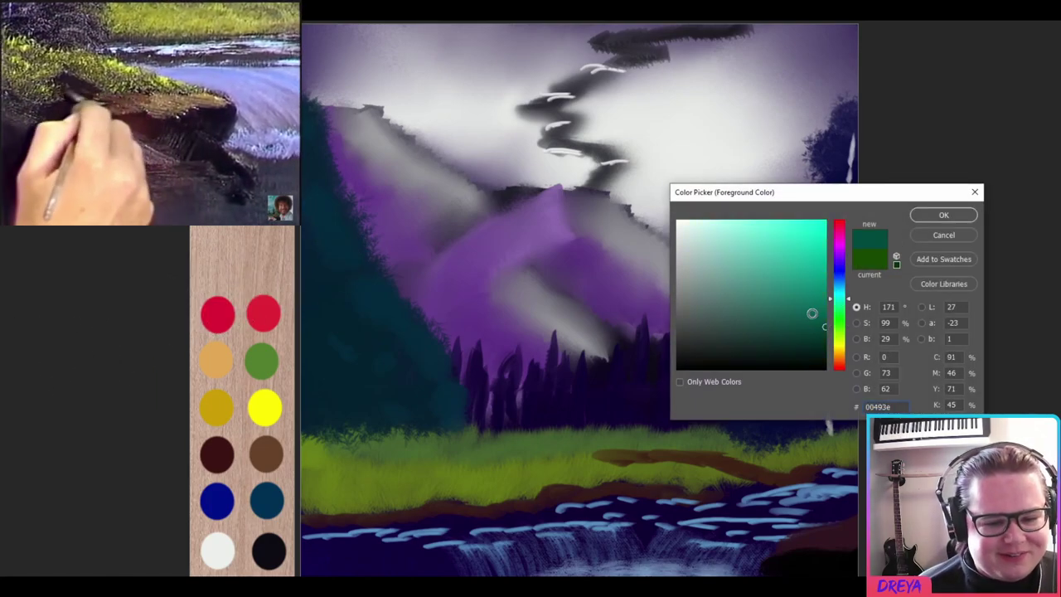
Step: Dab brighter teal-green (01705f) leafy highlights onto the left tree mass
left_click_drag(825, 326, 827, 307)
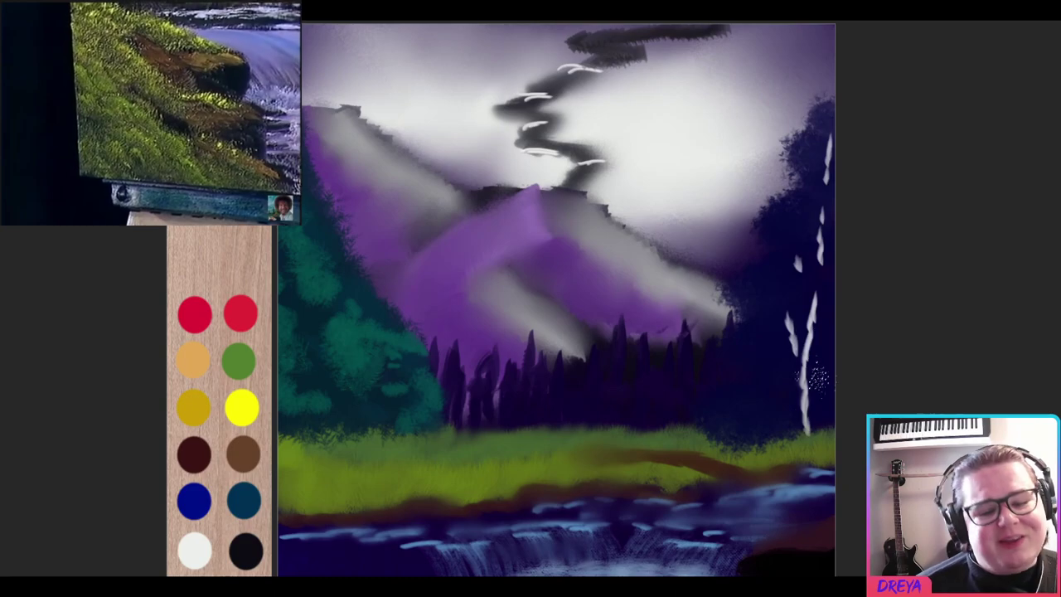
left_click_drag(806, 402, 819, 356)
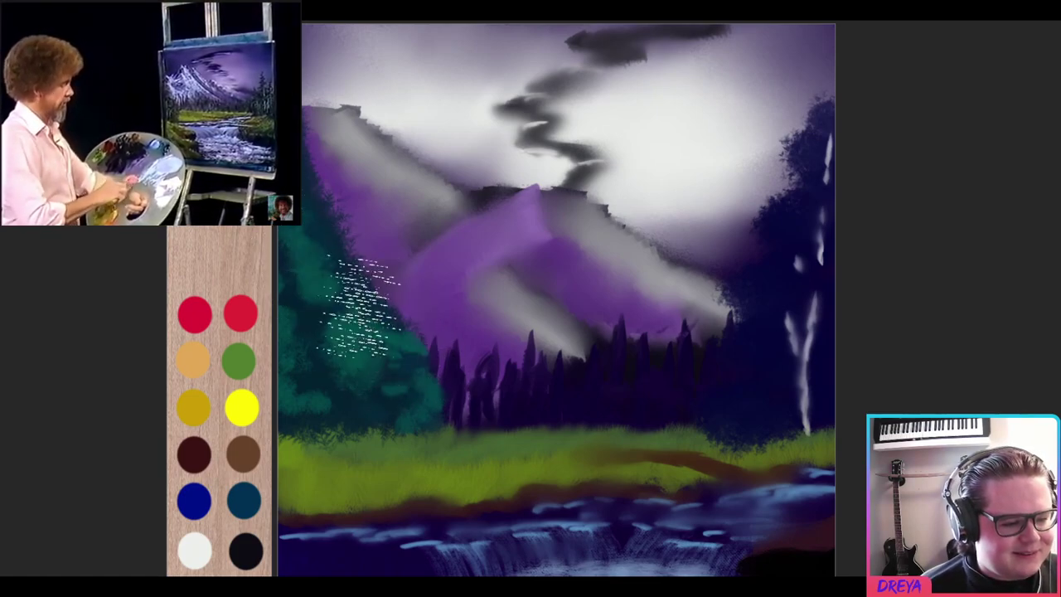
Step: Paint a green bank over the lower-left water and add pale grass blades
left_click_drag(398, 530, 299, 543)
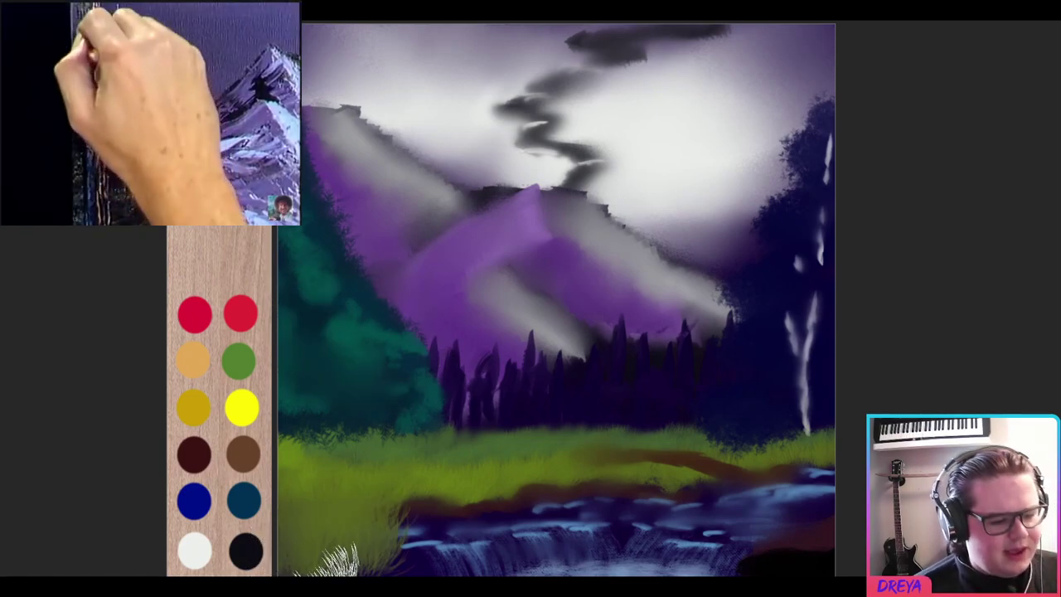
left_click_drag(352, 497, 373, 551)
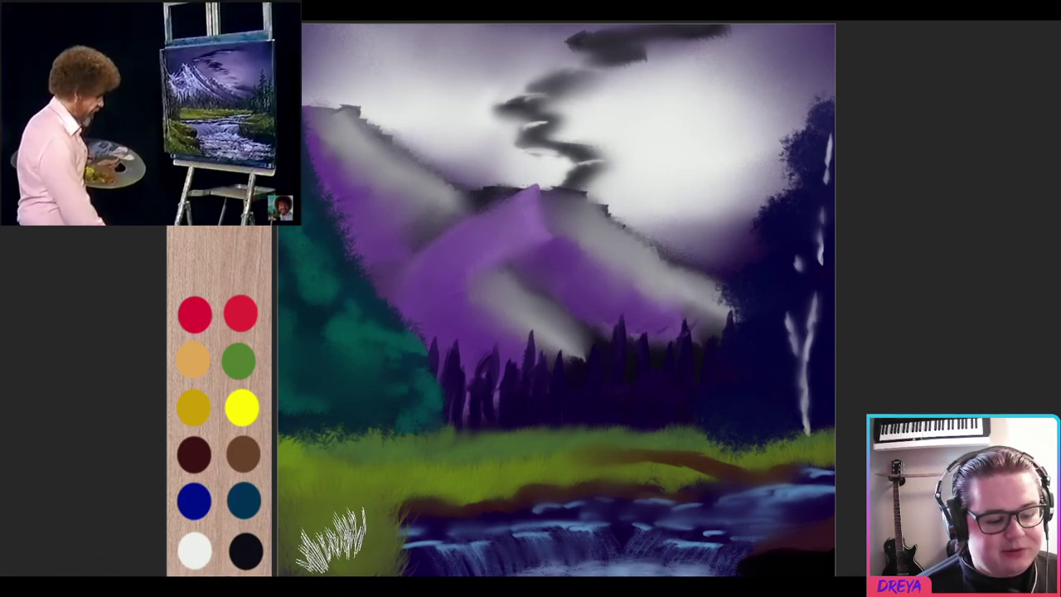